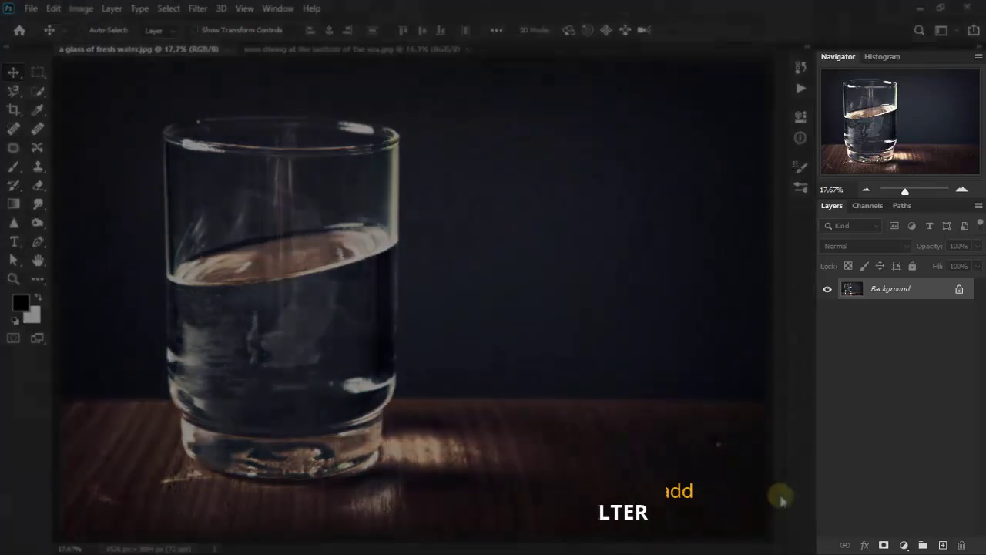
- Add a Photo Filter adjustment layer with the Cyan preset, blended in Color mode
click(907, 544)
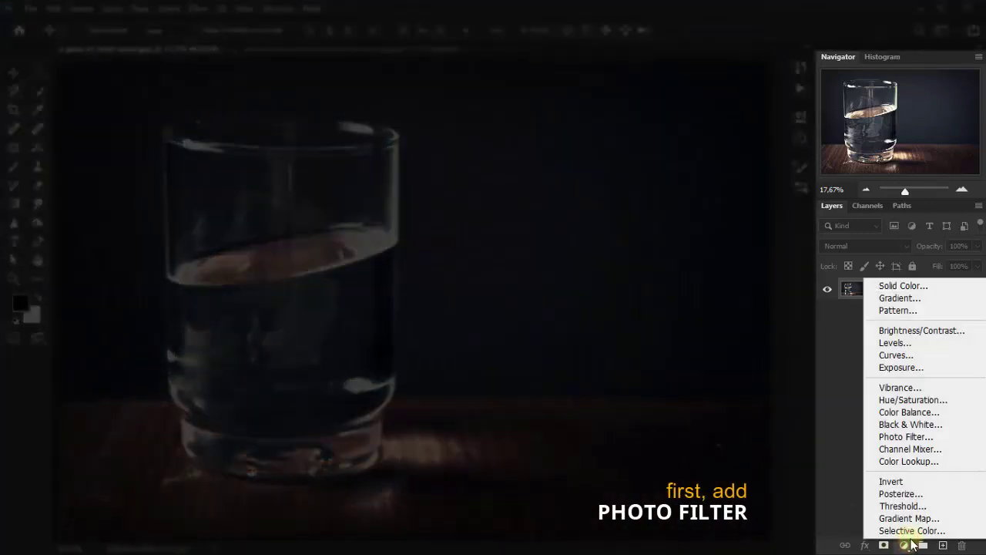
click(941, 437)
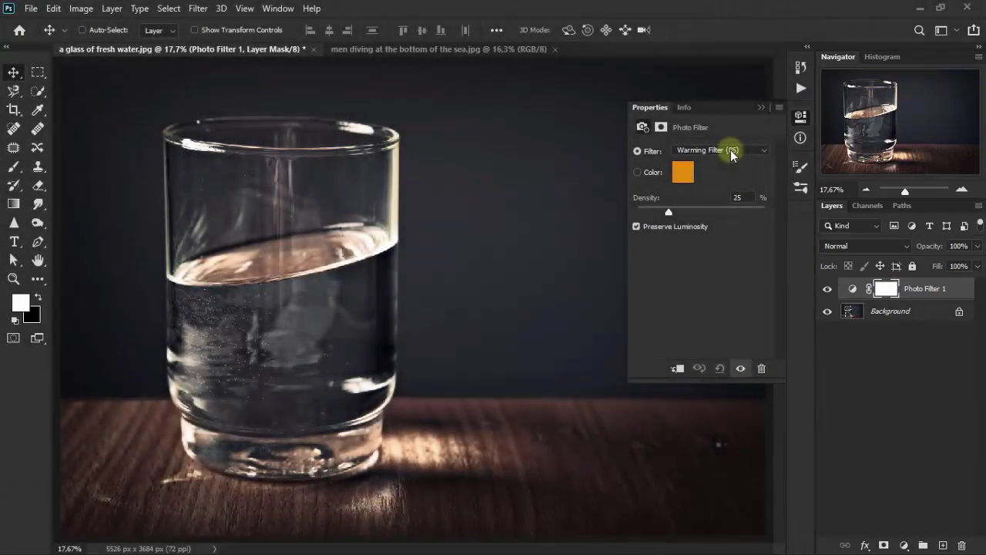
click(731, 151)
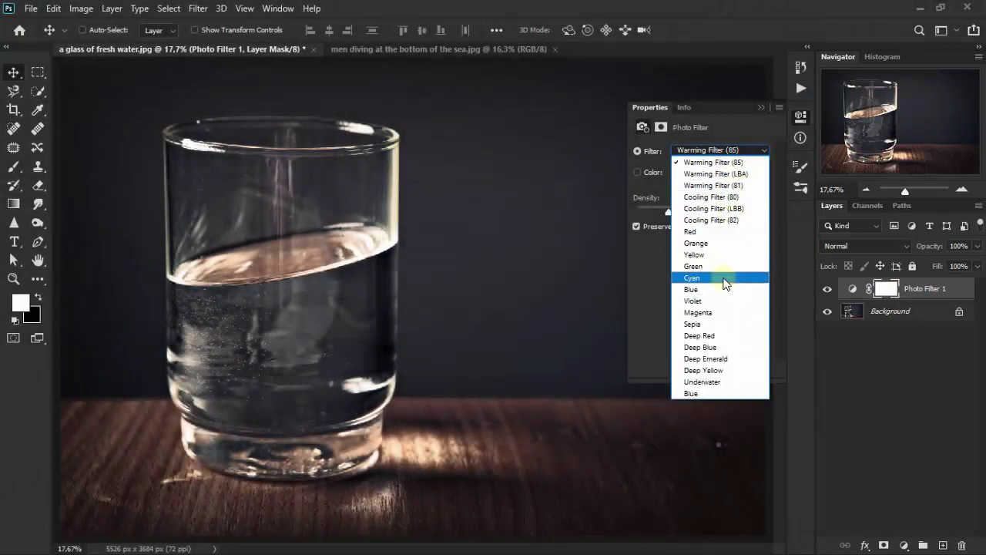
click(724, 279)
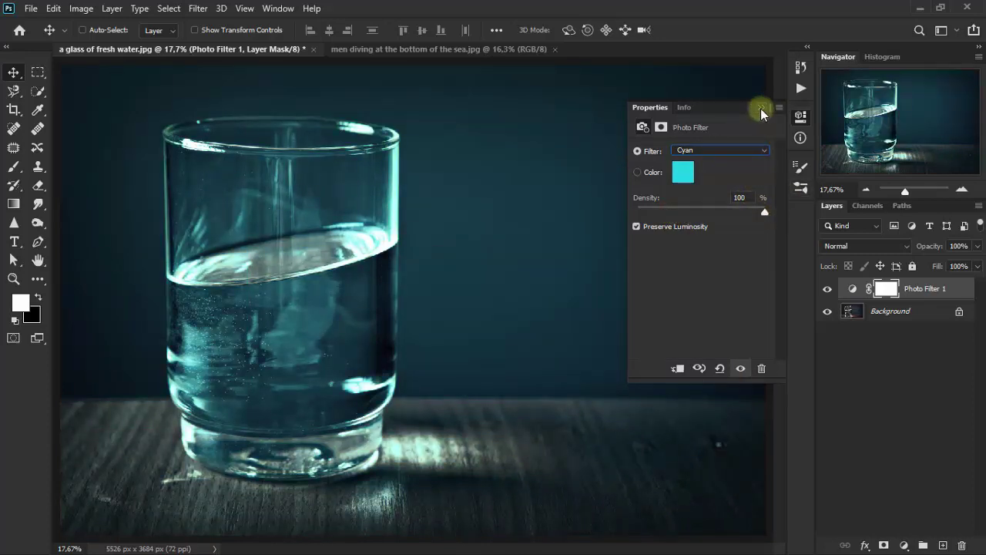
click(760, 108)
click(860, 246)
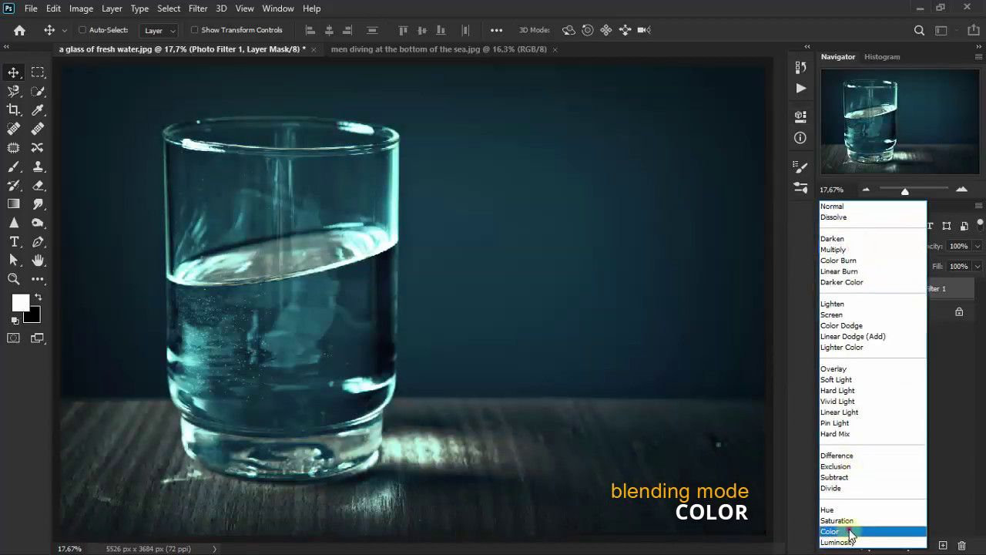
click(851, 532)
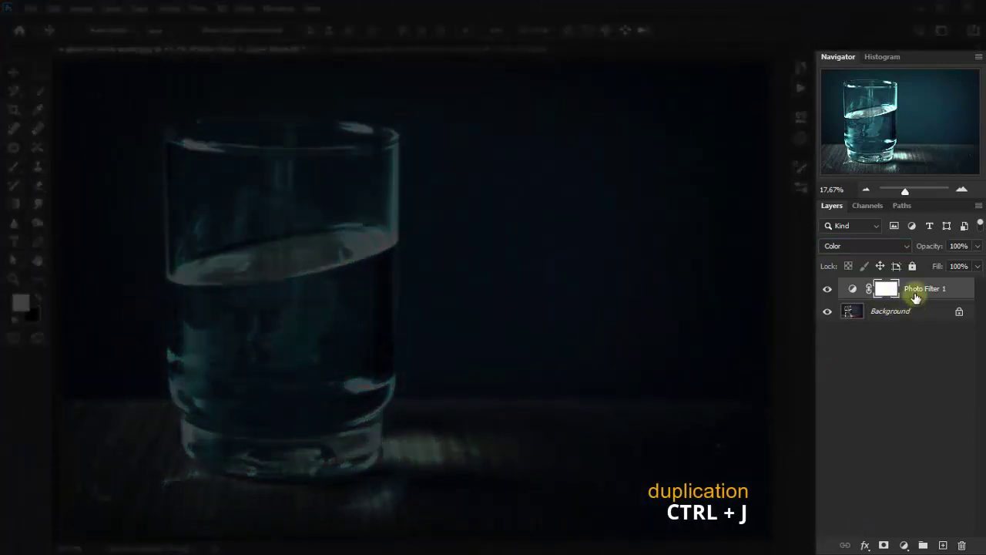
- Duplicate the Photo Filter layer and set the copy to Normal blending
key(ctrl+j)
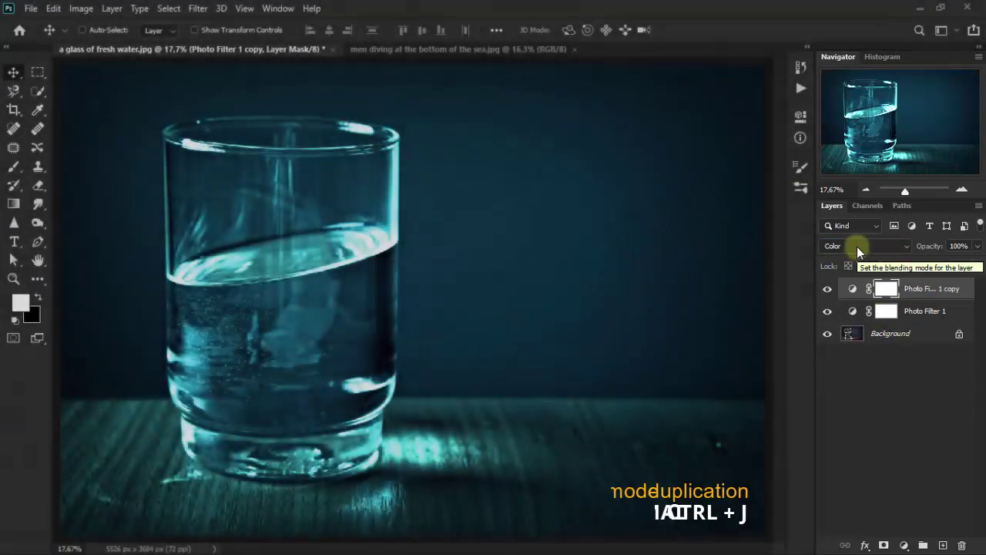
click(856, 246)
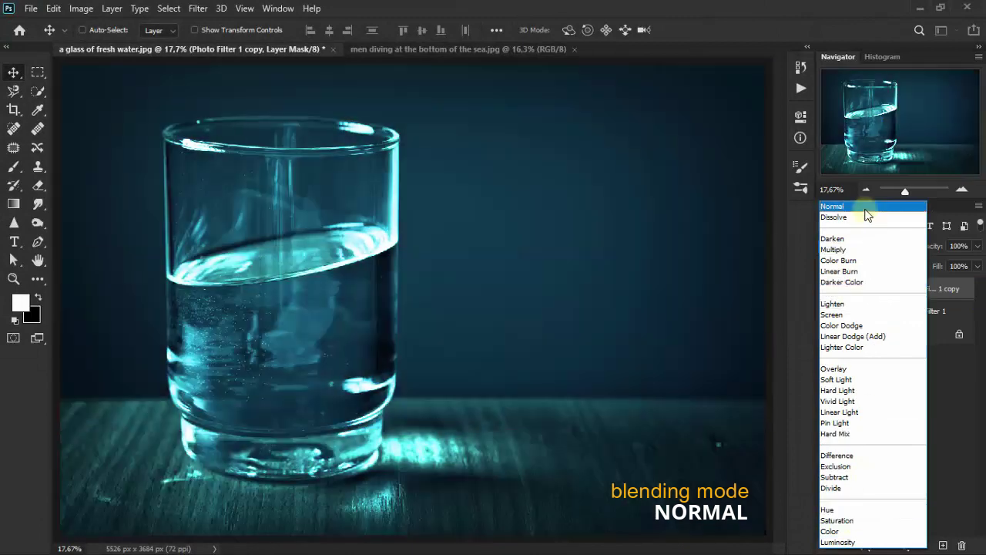
click(865, 208)
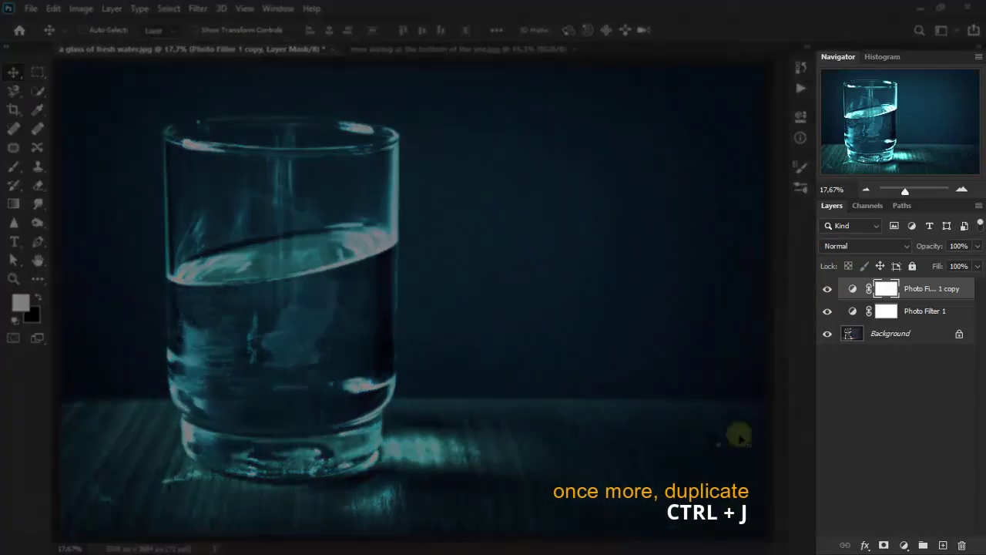
- Duplicate the filter layer again and set the second copy to Lighten
key(ctrl+j)
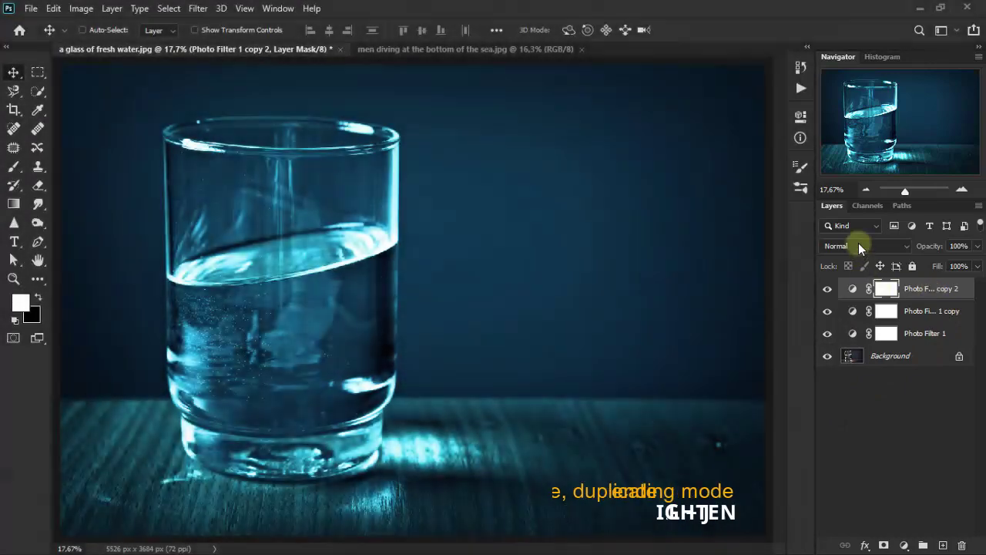
click(858, 244)
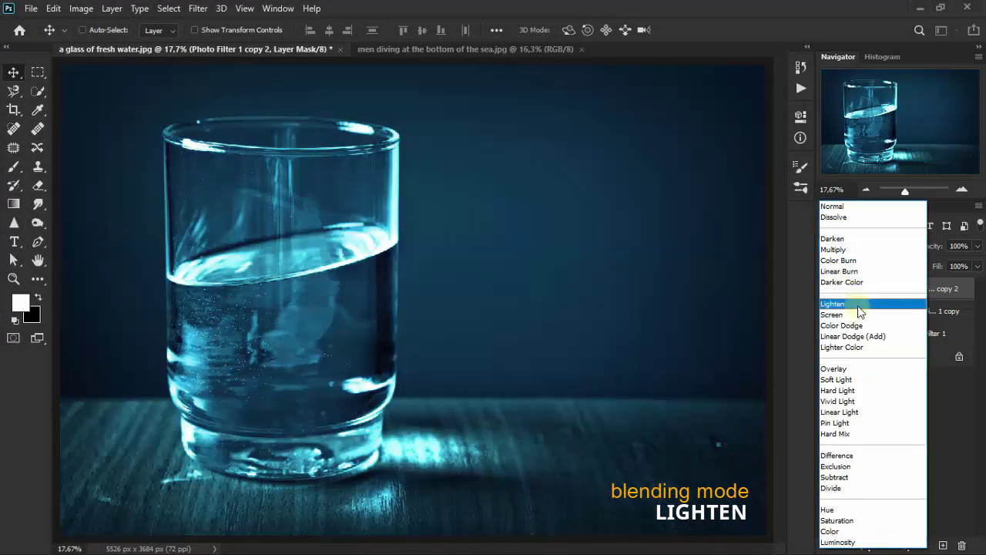
click(860, 305)
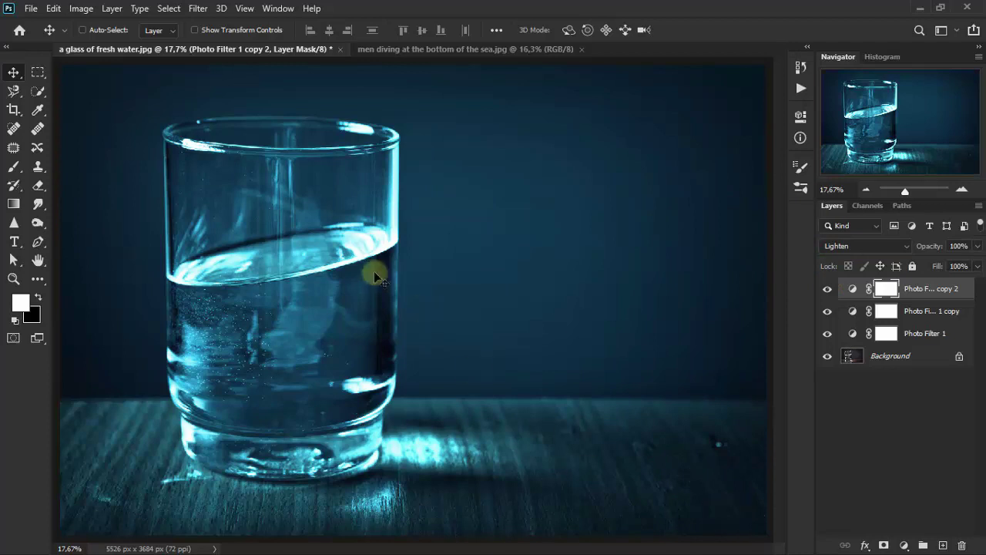
- Bring the diver photo into the glass document as a Screen-blended layer
click(473, 50)
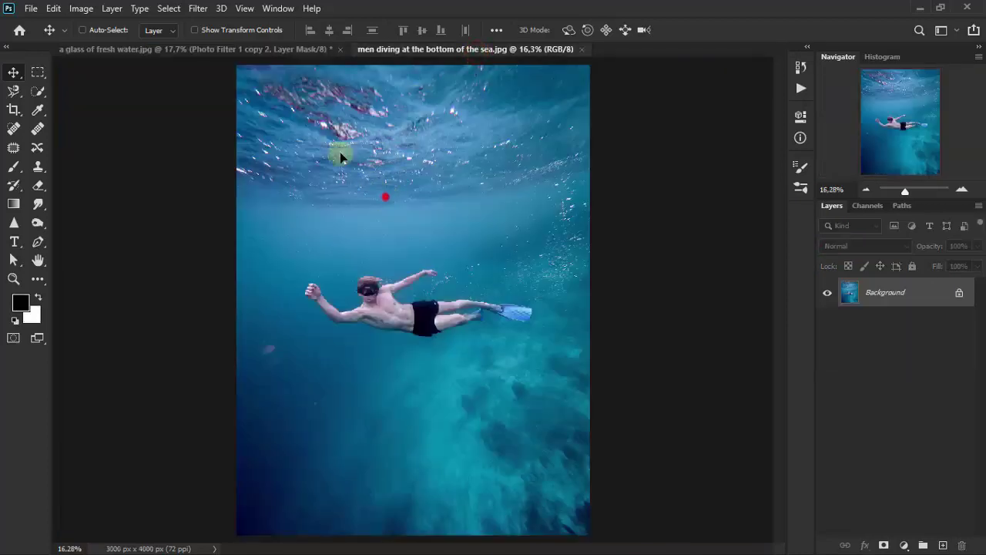
drag(341, 157, 343, 269)
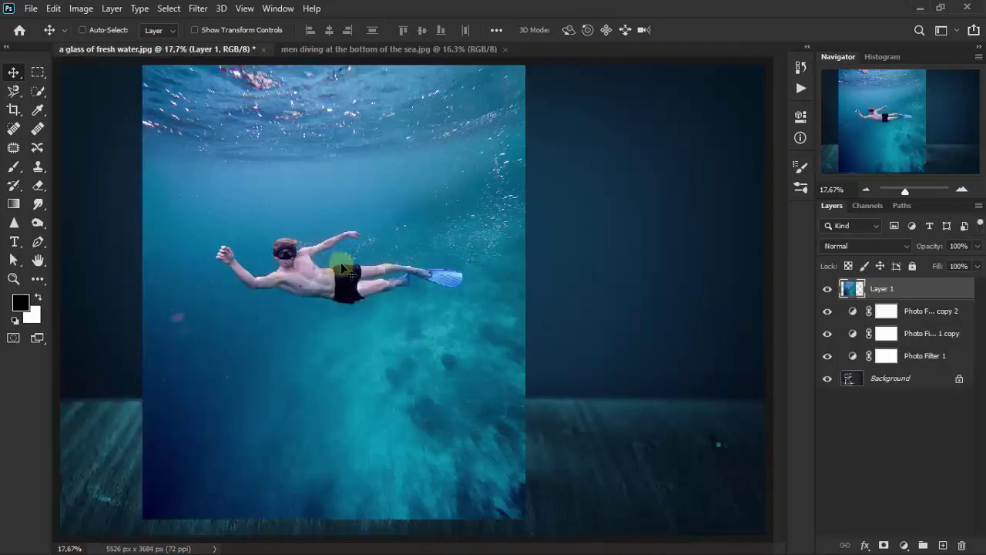
click(443, 49)
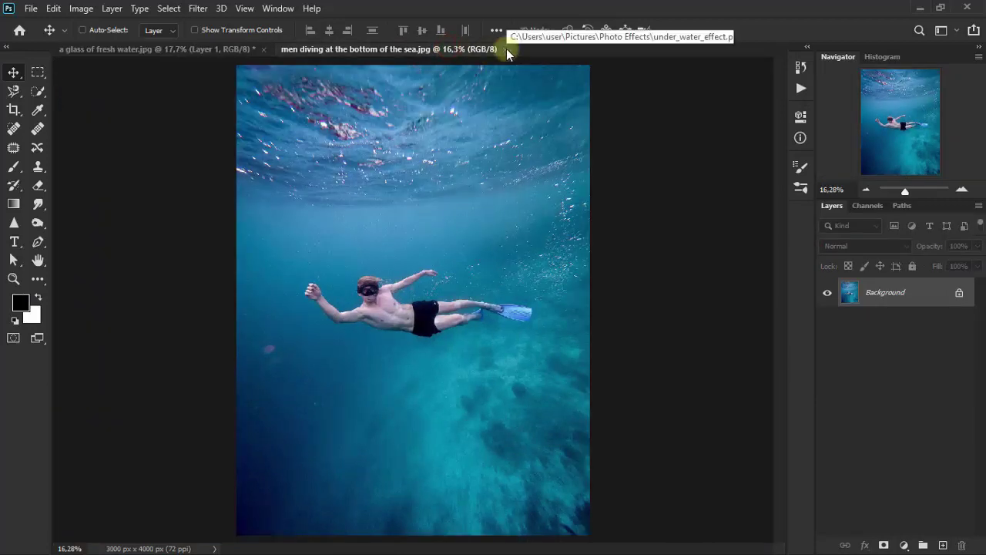
click(507, 49)
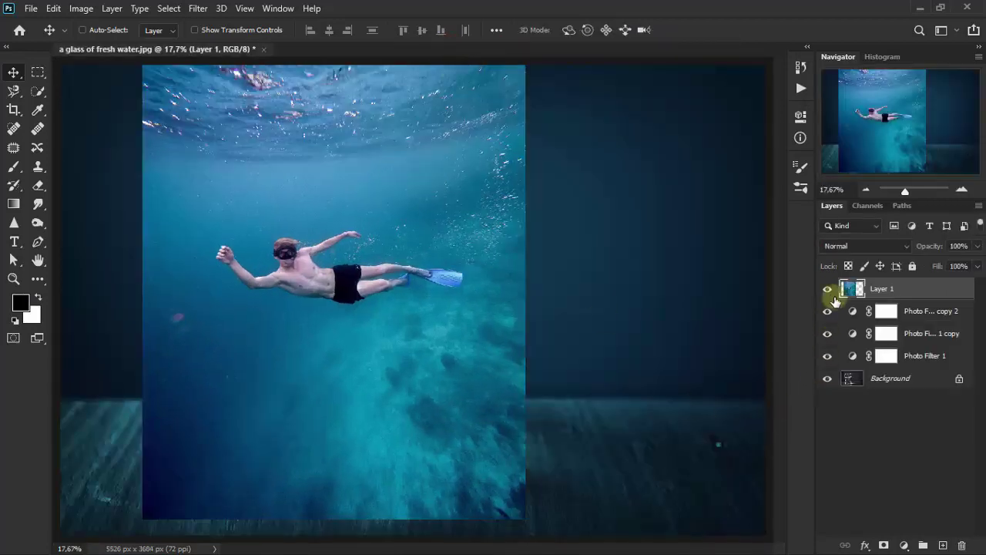
click(850, 245)
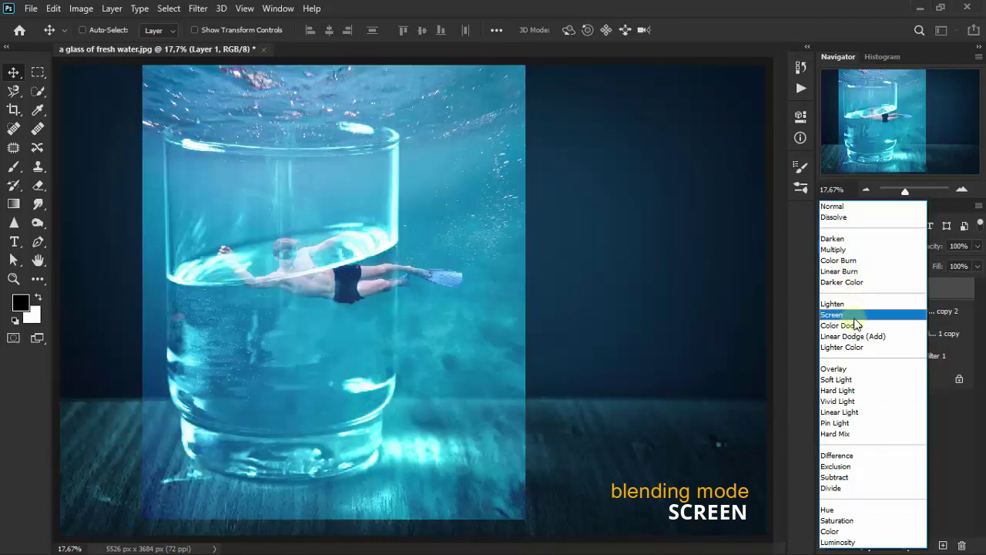
click(855, 318)
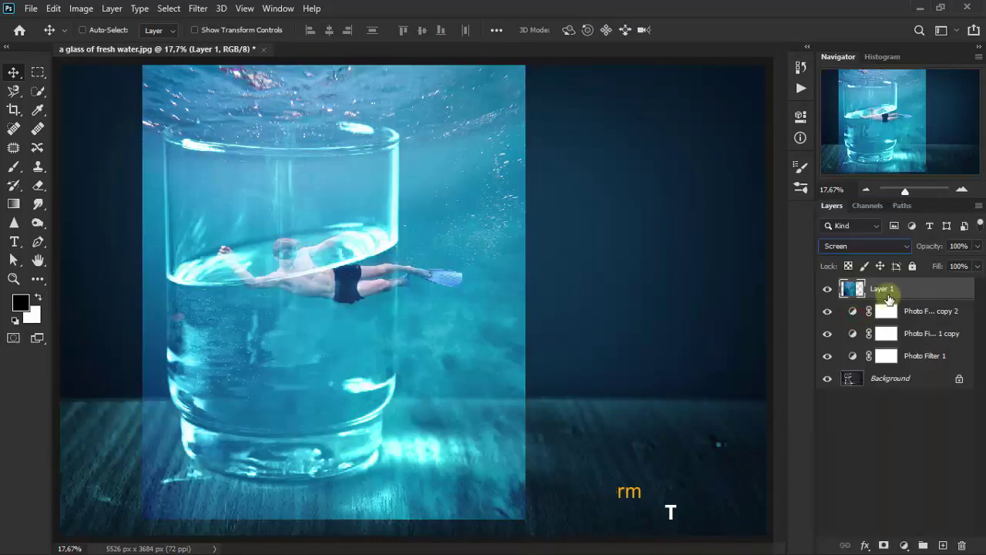
- Scale the diver layer proportionally and move it down into the glass's water
key(ctrl+t)
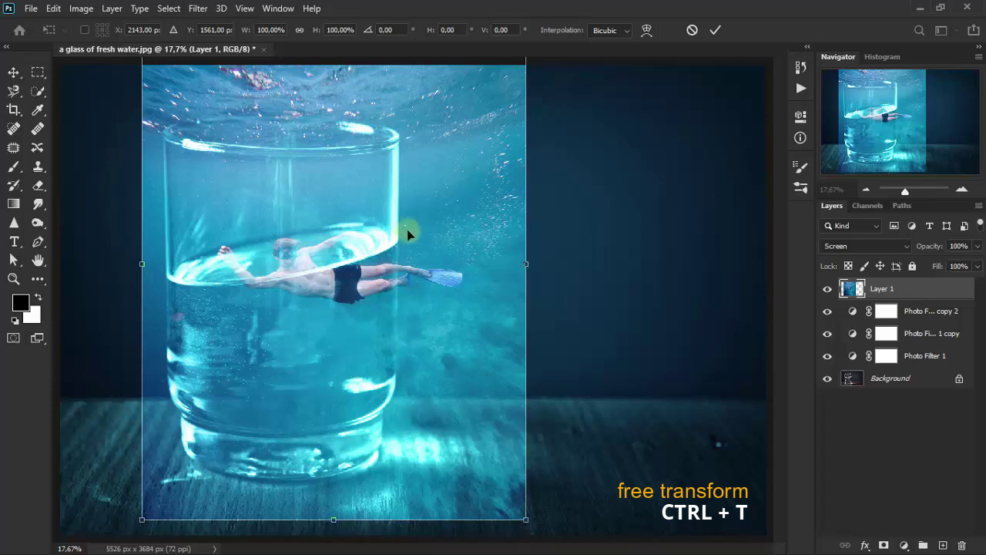
click(300, 31)
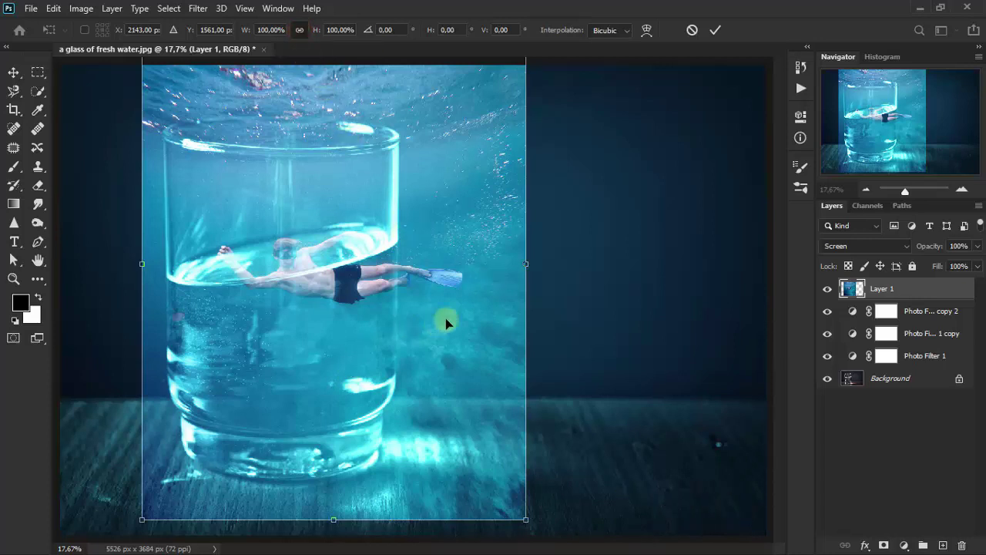
drag(500, 267, 396, 269)
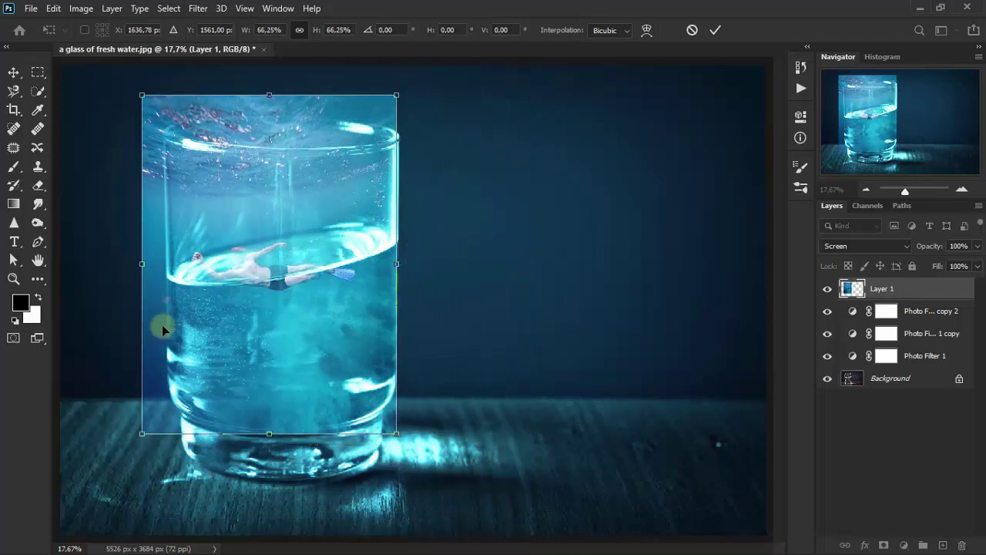
drag(142, 264, 165, 271)
mouse_move(352, 301)
mouse_down()
mouse_move(319, 352)
mouse_move(317, 431)
mouse_up()
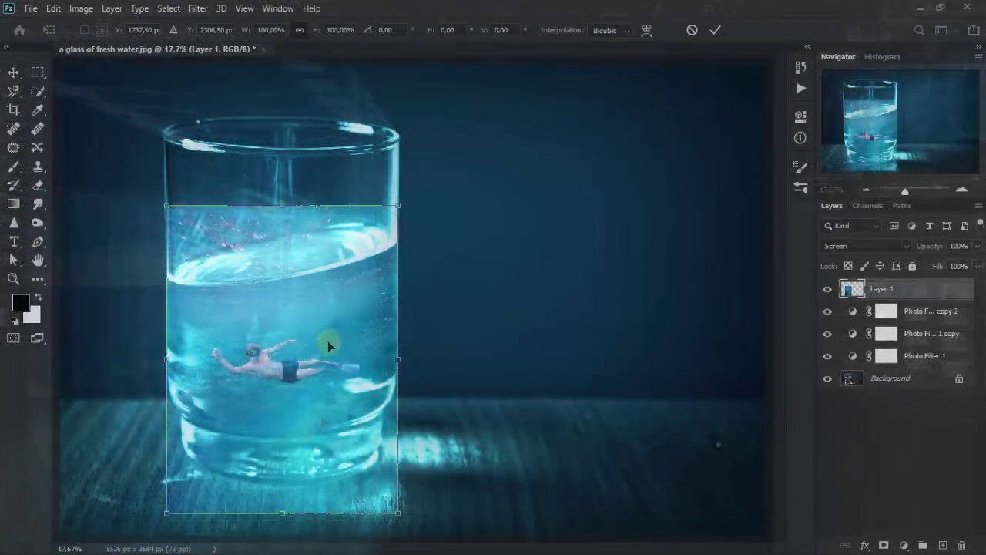
click(717, 31)
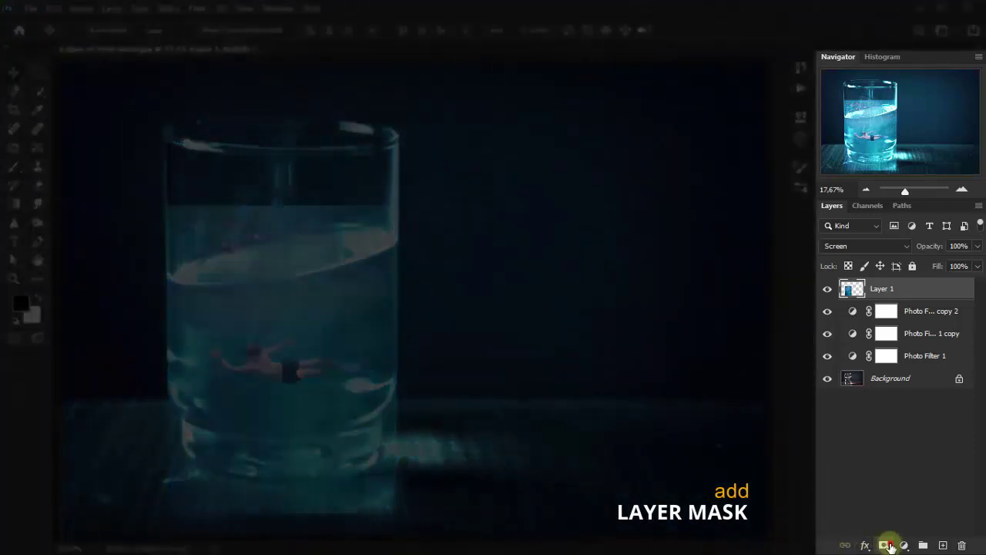
- Mask the diver layer and erase the foggy water along the waterline at 27–42% opacity
click(886, 545)
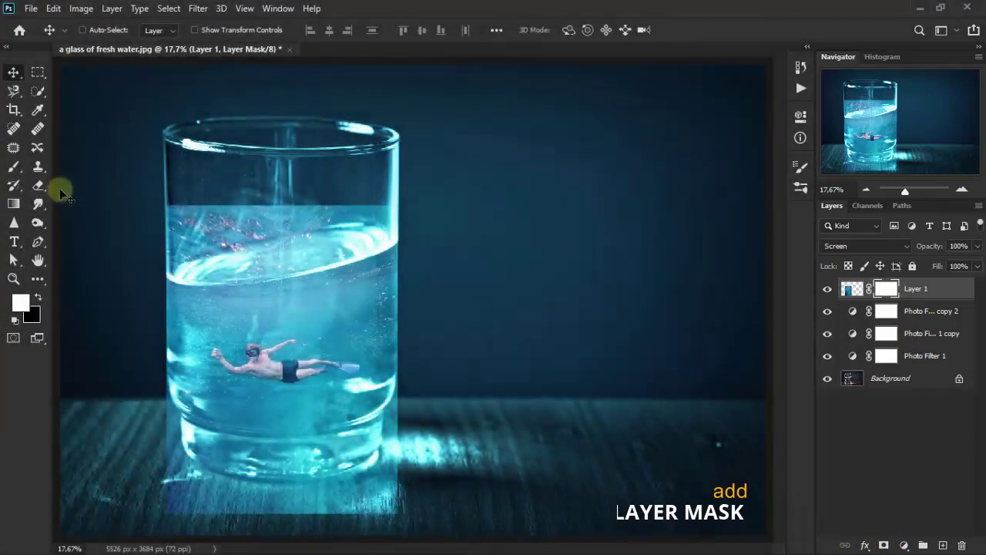
drag(43, 190, 98, 182)
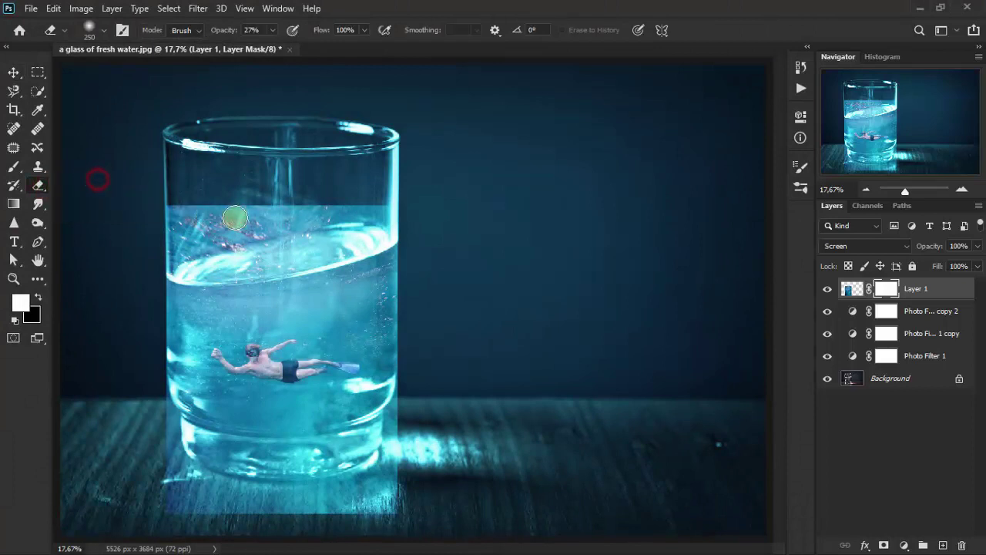
drag(232, 219, 275, 210)
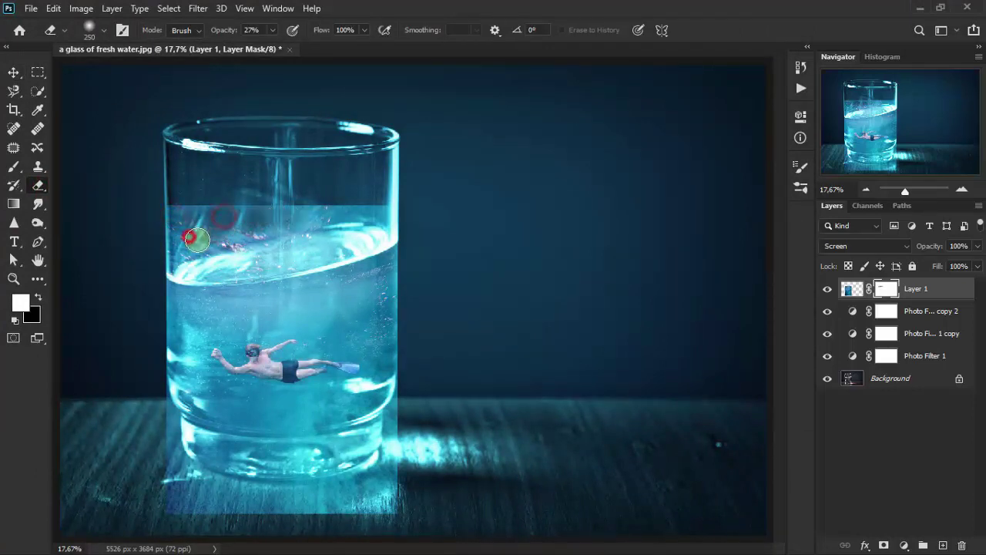
mouse_move(197, 240)
mouse_down()
mouse_move(286, 242)
mouse_move(187, 231)
mouse_move(342, 229)
mouse_move(331, 218)
mouse_up()
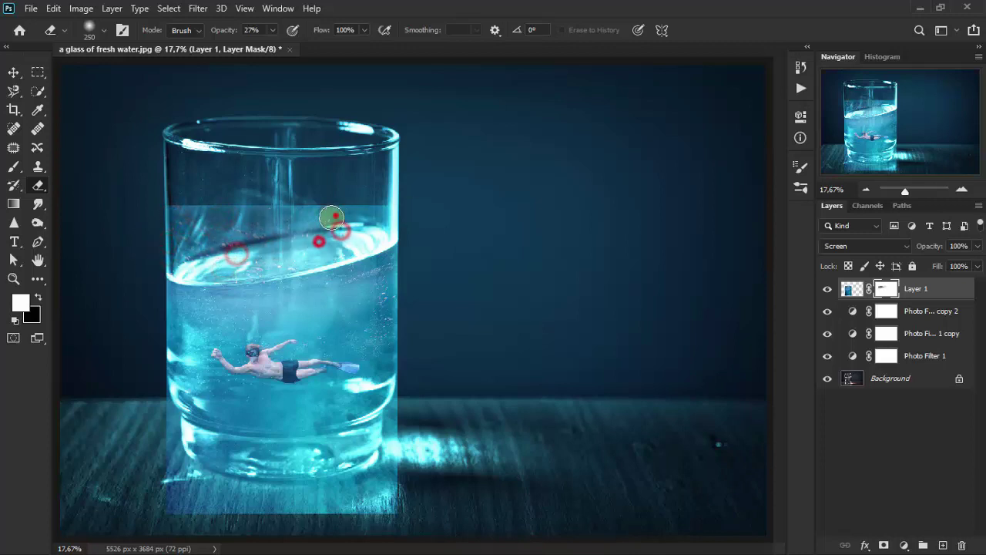
drag(272, 30, 277, 48)
mouse_move(352, 209)
mouse_down()
mouse_move(231, 260)
mouse_move(386, 227)
mouse_up()
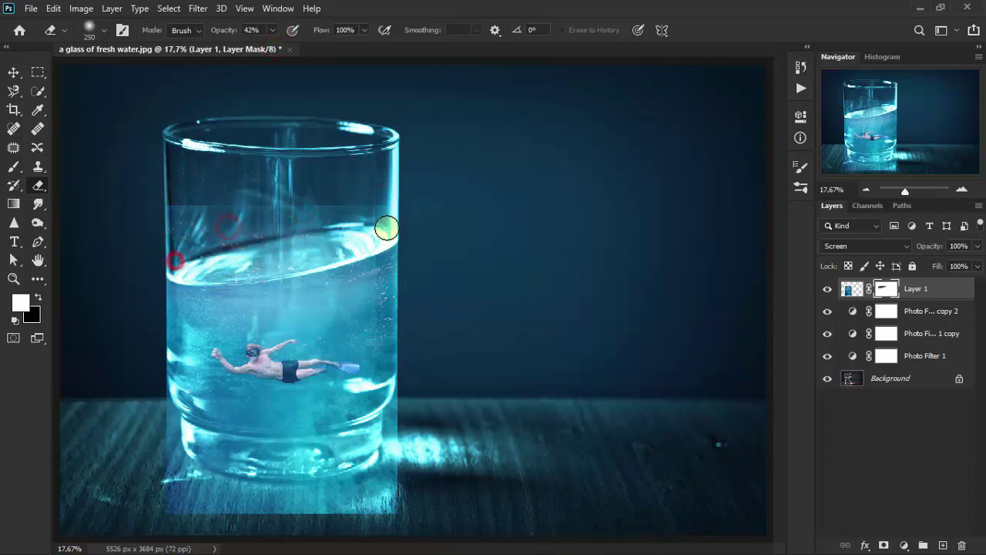
mouse_move(225, 225)
mouse_down()
mouse_move(300, 208)
mouse_move(242, 262)
mouse_move(313, 257)
mouse_move(339, 217)
mouse_move(157, 244)
mouse_up()
drag(337, 247, 216, 257)
- Erase the foggy area along the glass bottom on the diver layer's mask
drag(385, 495, 231, 513)
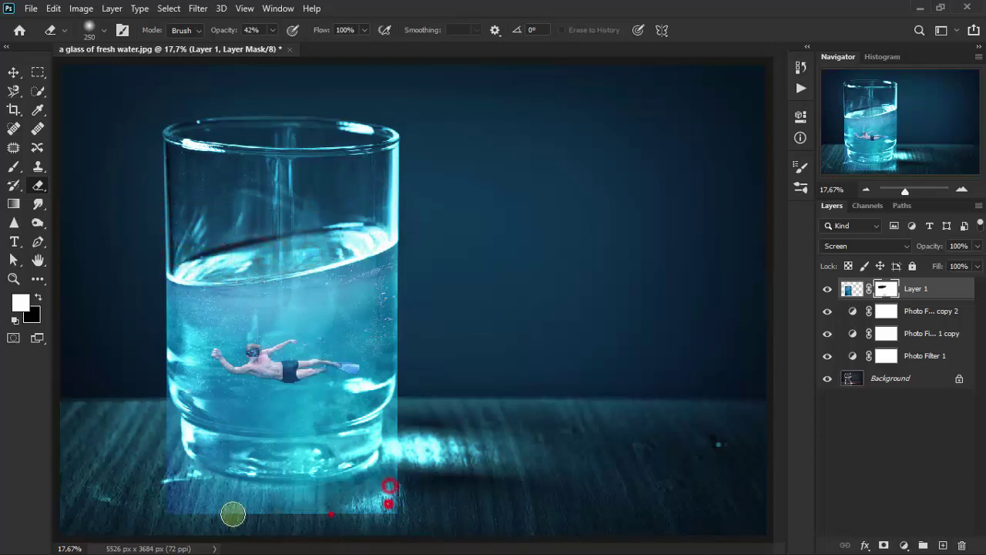
drag(319, 513, 275, 480)
mouse_move(176, 439)
mouse_down()
mouse_move(390, 462)
mouse_move(213, 495)
mouse_move(380, 503)
mouse_up()
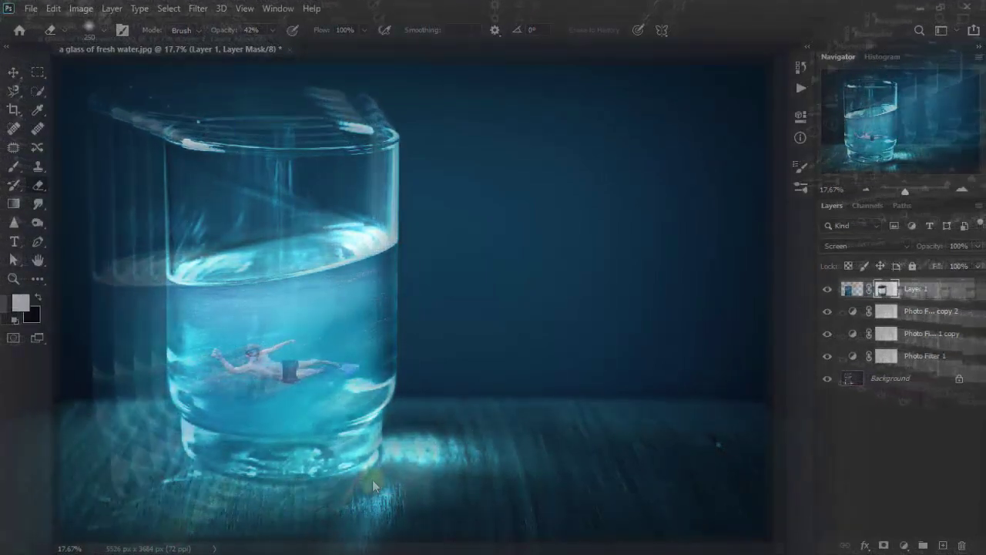
mouse_move(372, 479)
mouse_down()
mouse_move(282, 491)
mouse_move(198, 473)
mouse_move(209, 491)
mouse_up()
- Set Layer 1 to 85% opacity and duplicate it as Layer 1 copy
click(17, 75)
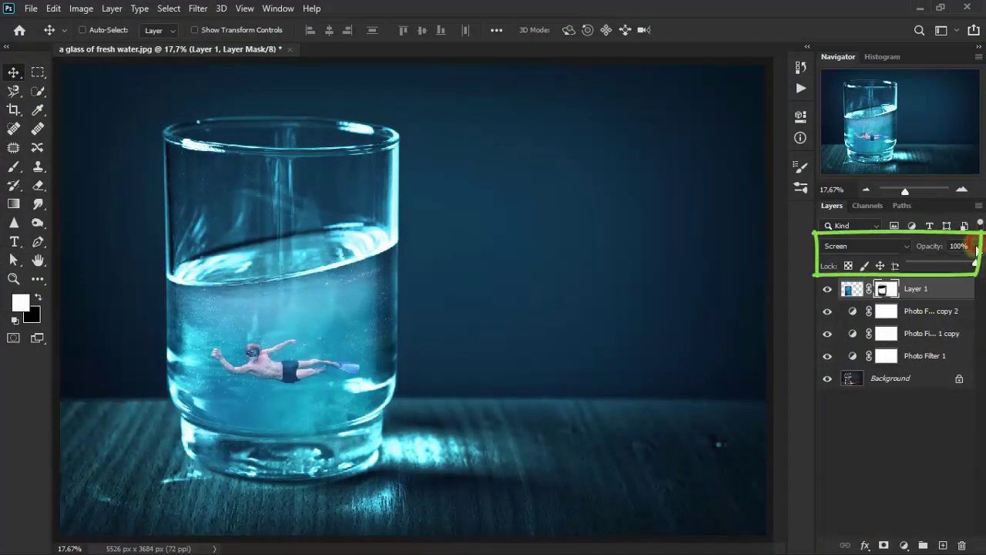
drag(962, 265, 956, 246)
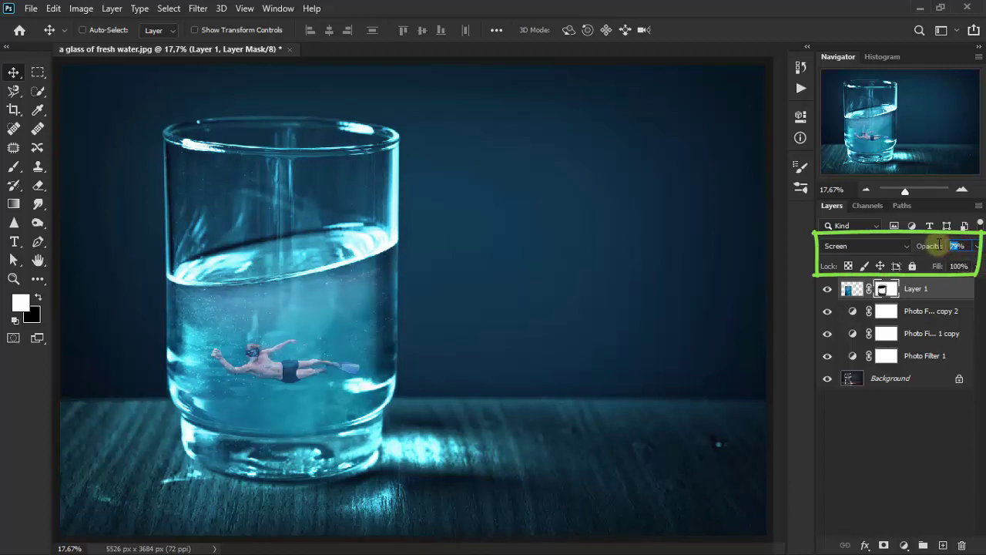
text(85)
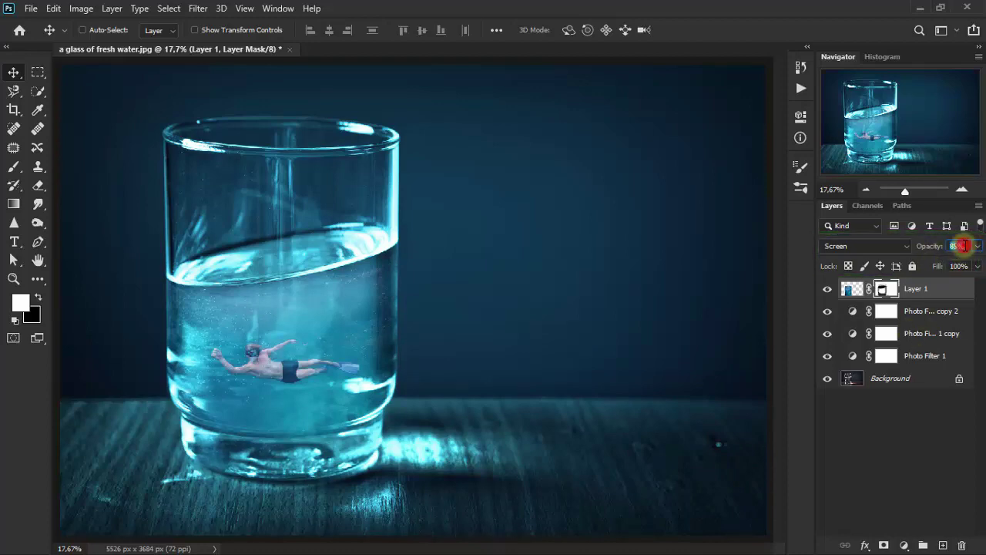
click(946, 297)
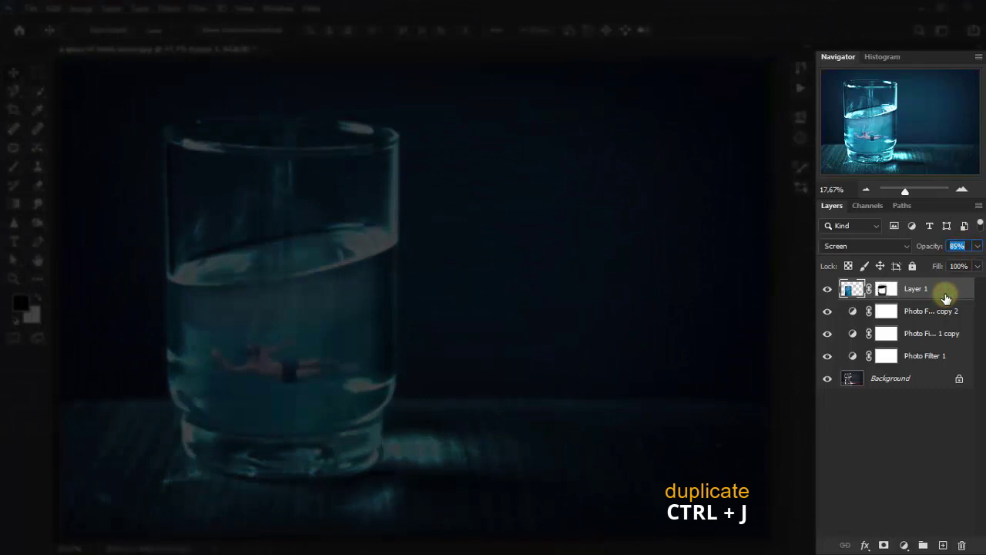
key(ctrl+j)
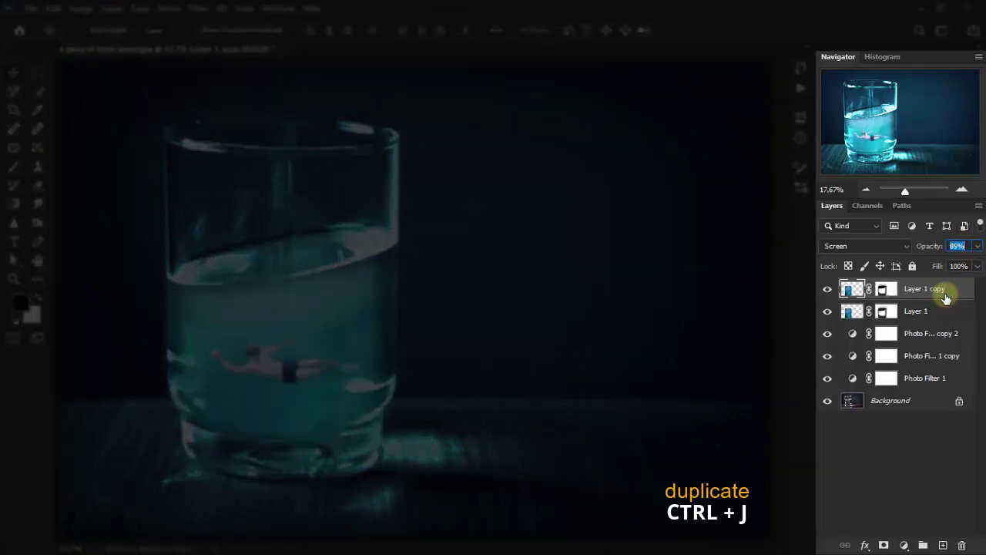
- Hide Layer 1 copy and select the original Layer 1
click(828, 291)
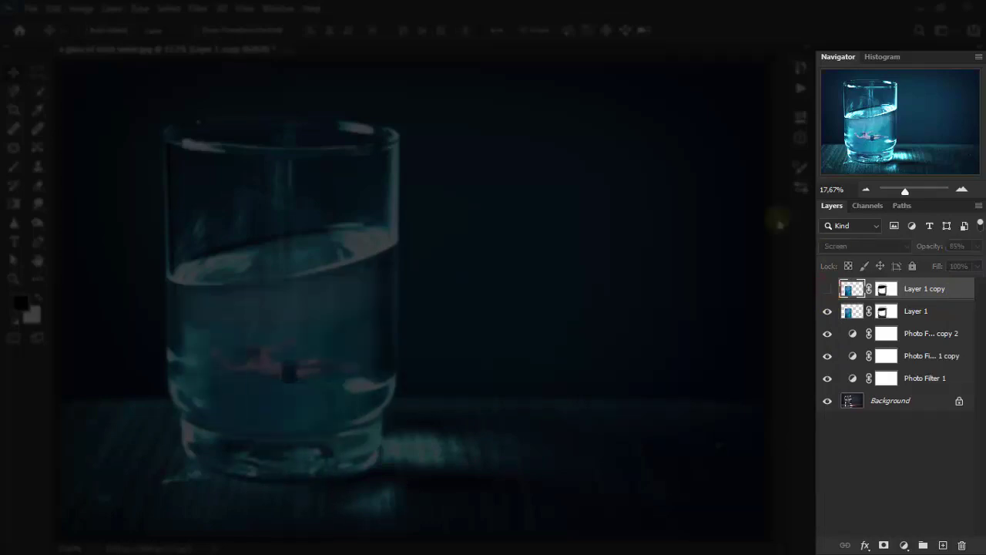
click(938, 311)
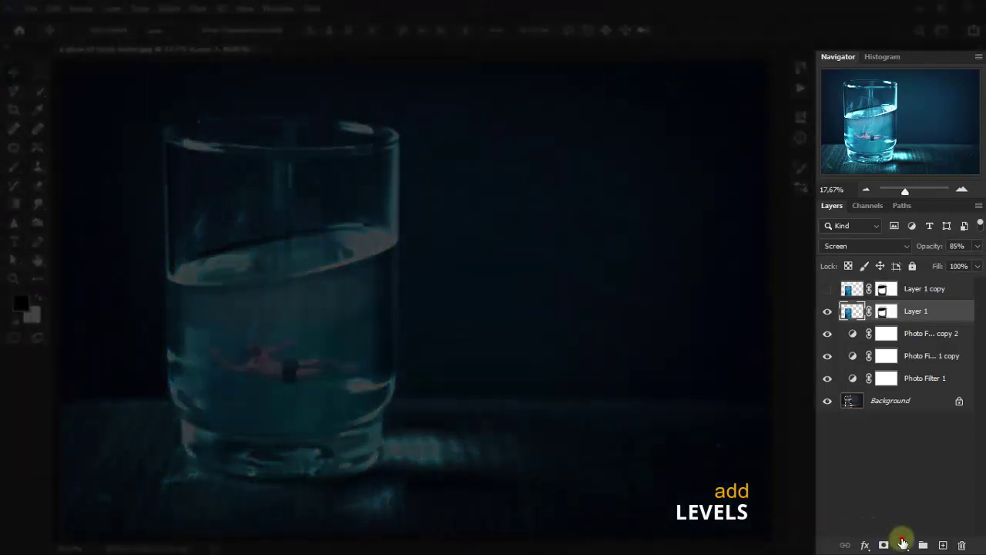
- Add a Levels layer clipped to the diver layer with input black at 30
click(904, 544)
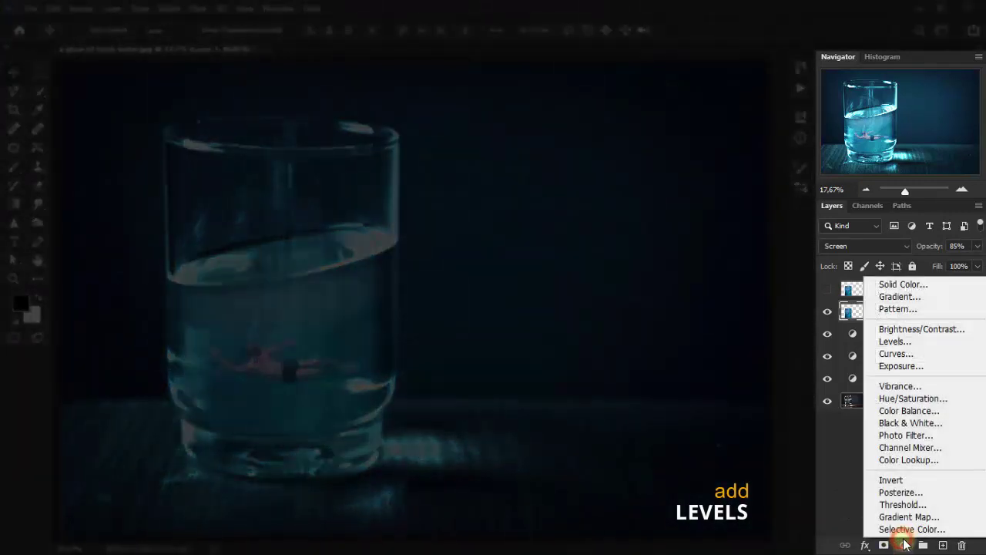
click(931, 341)
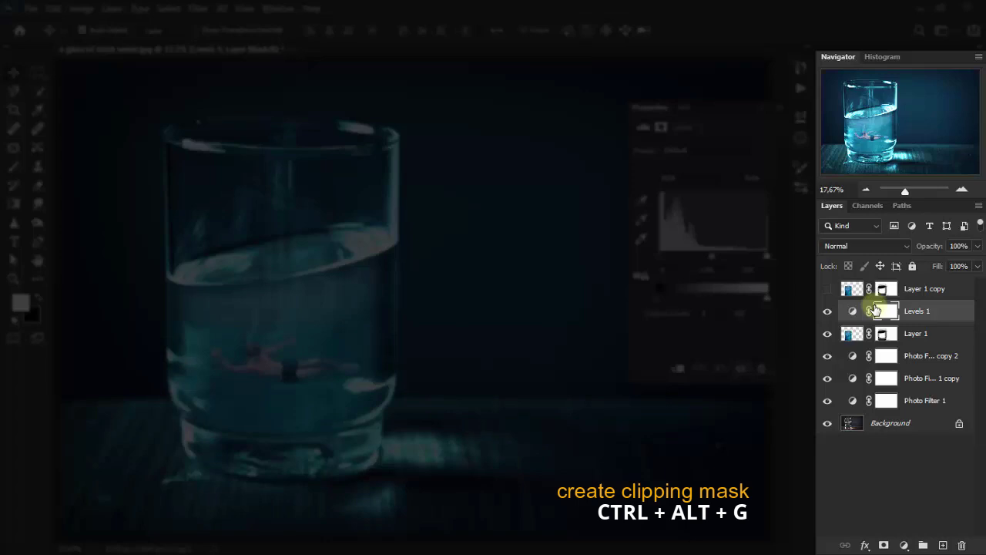
key(ctrl+alt+g)
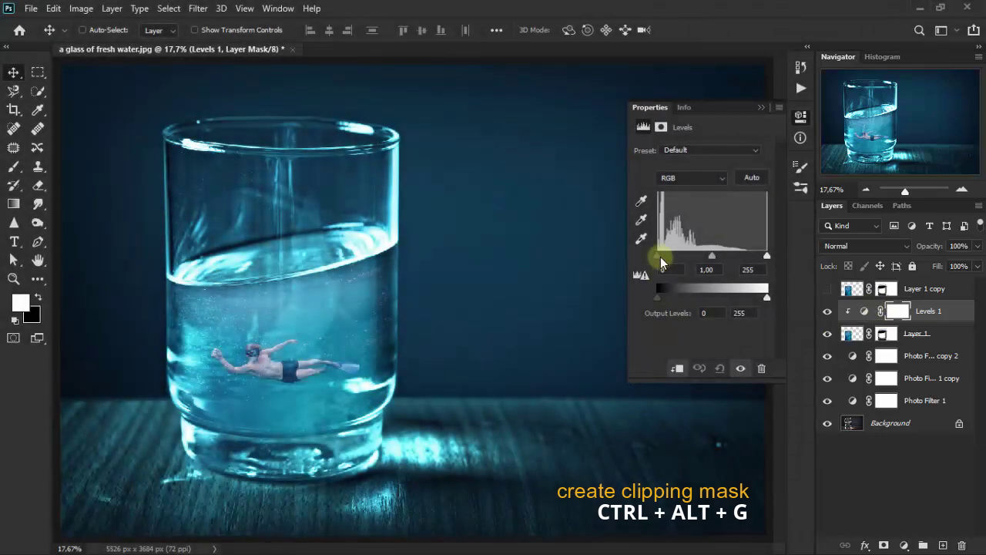
drag(659, 256, 666, 260)
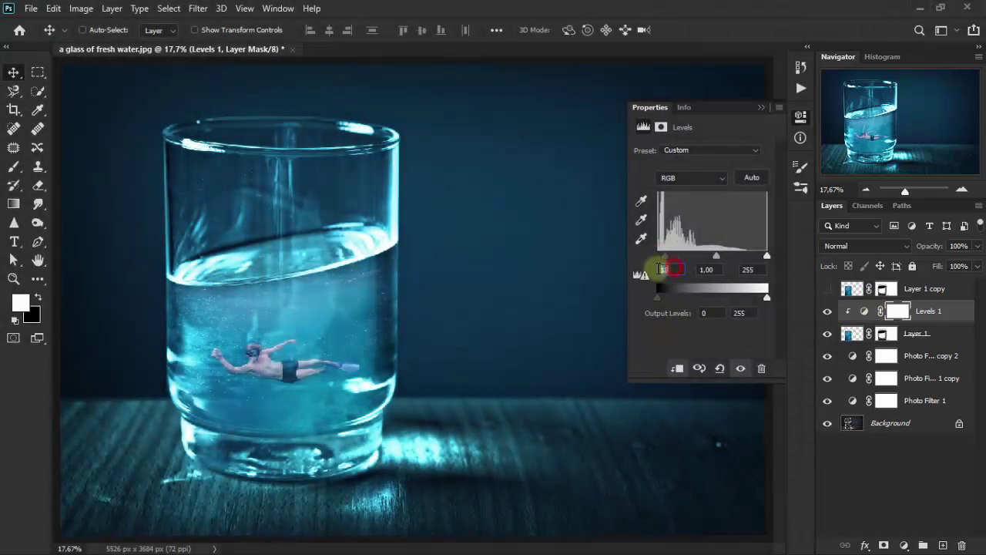
key(Return)
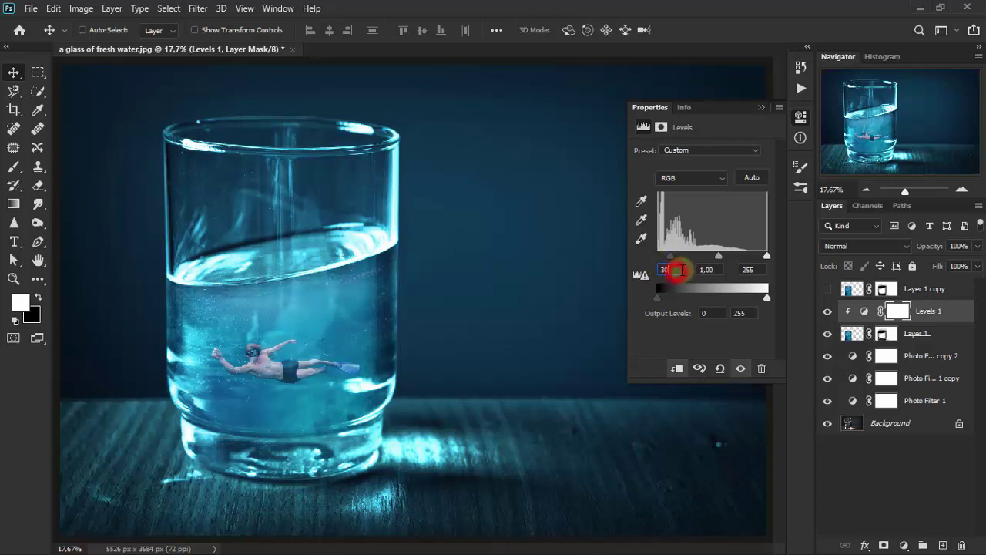
click(760, 108)
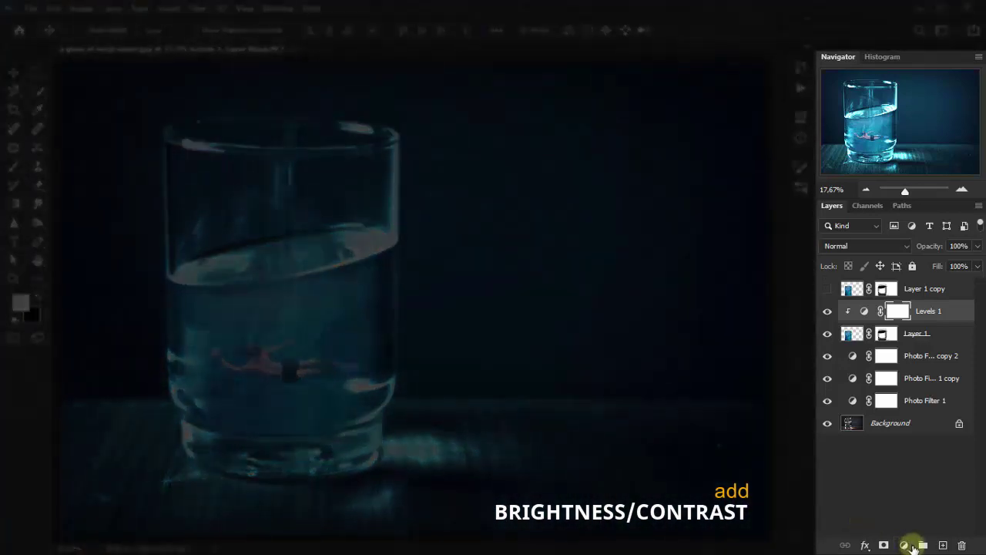
- Add a Brightness/Contrast layer clipped to the diver, with brightness -32 and contrast 61
click(906, 545)
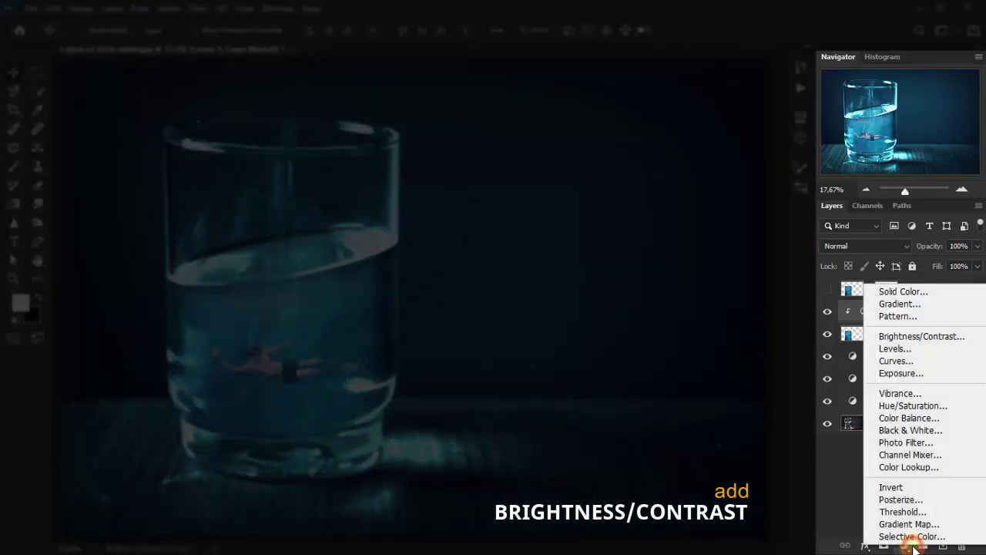
click(928, 342)
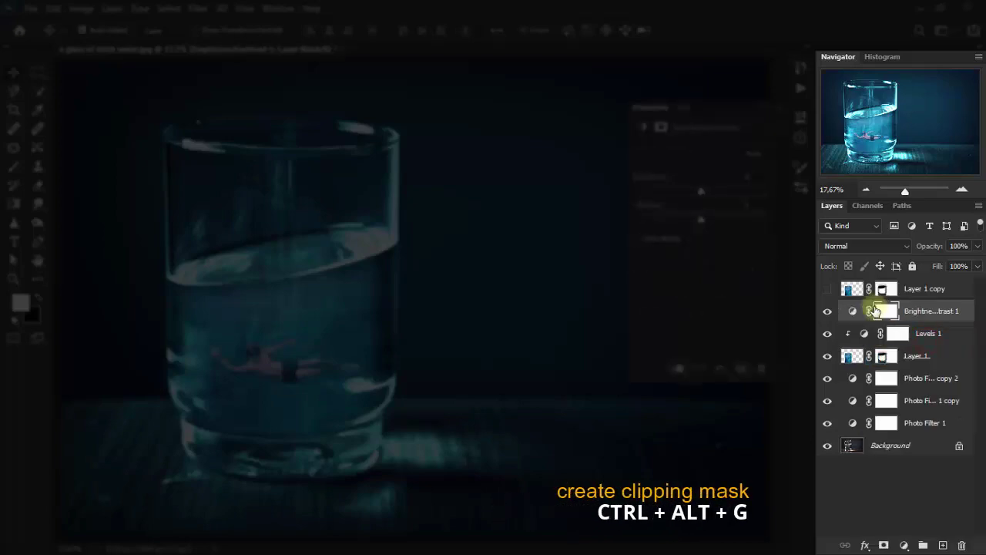
key(ctrl+alt+g)
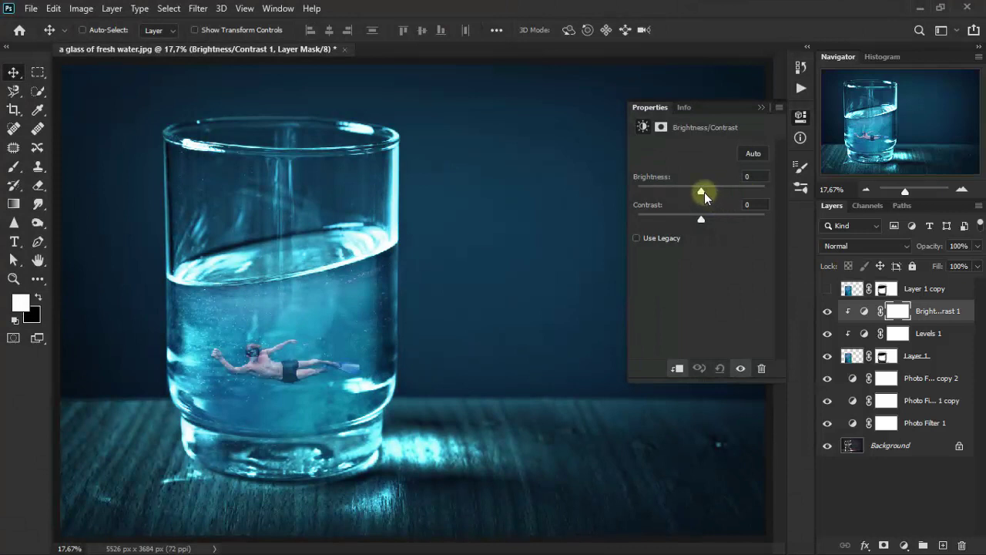
mouse_move(701, 191)
mouse_down()
mouse_move(688, 191)
mouse_move(715, 219)
mouse_up()
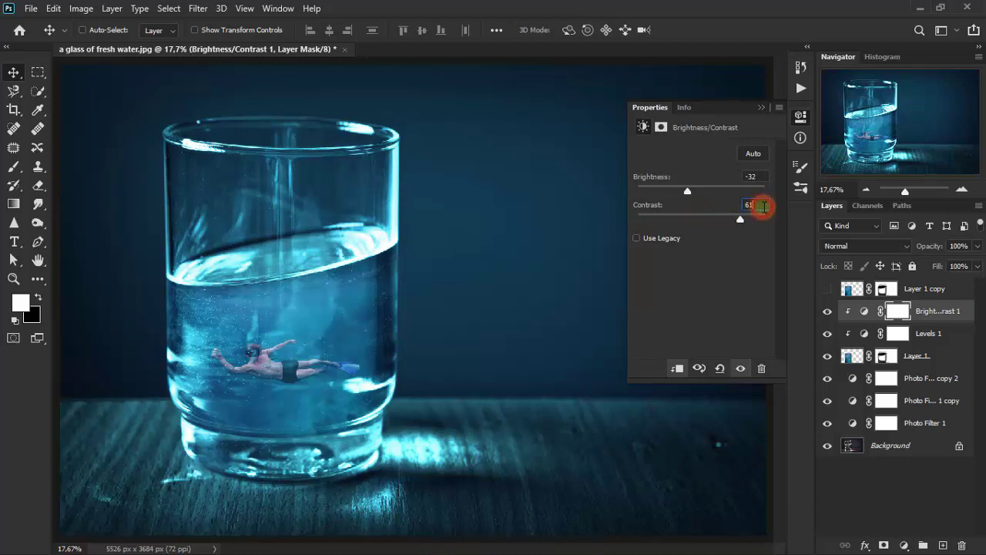
click(760, 108)
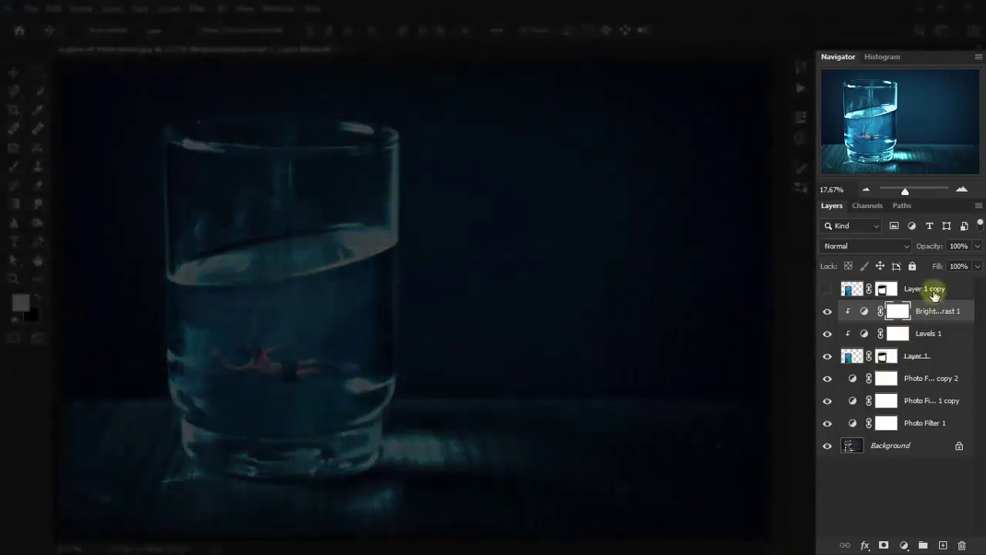
- Reveal and clip Layer 1 copy, blending it in Divide mode at 12% opacity
click(934, 295)
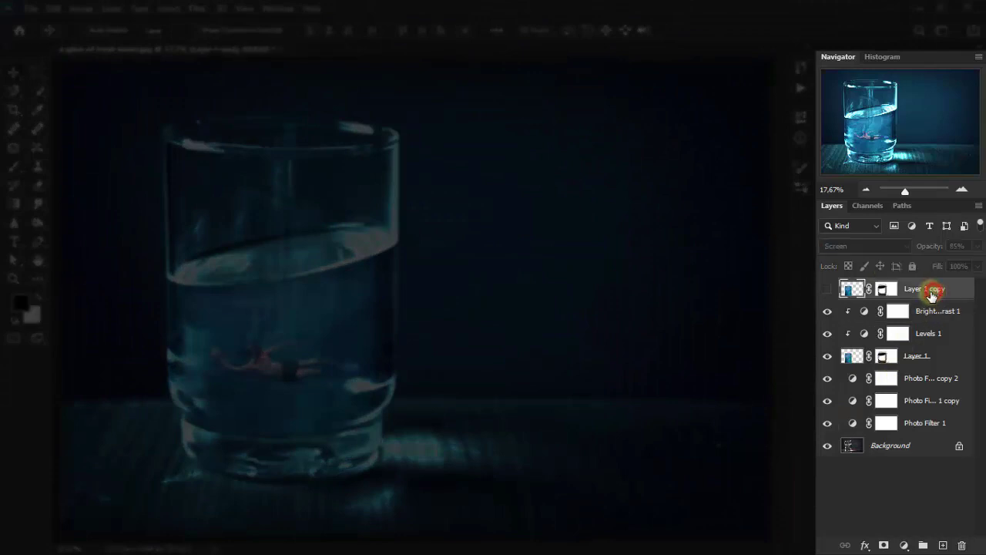
click(831, 295)
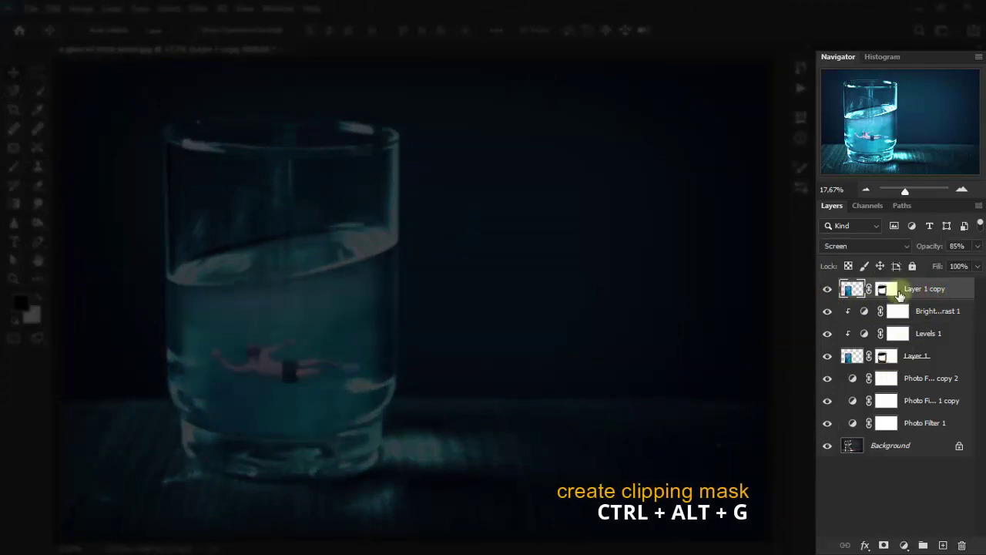
key(ctrl+alt+g)
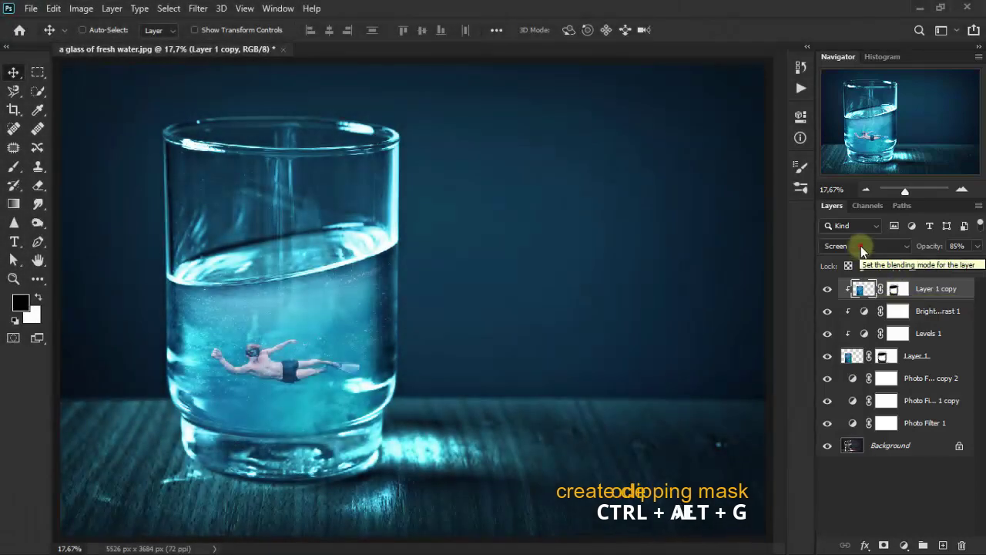
click(860, 247)
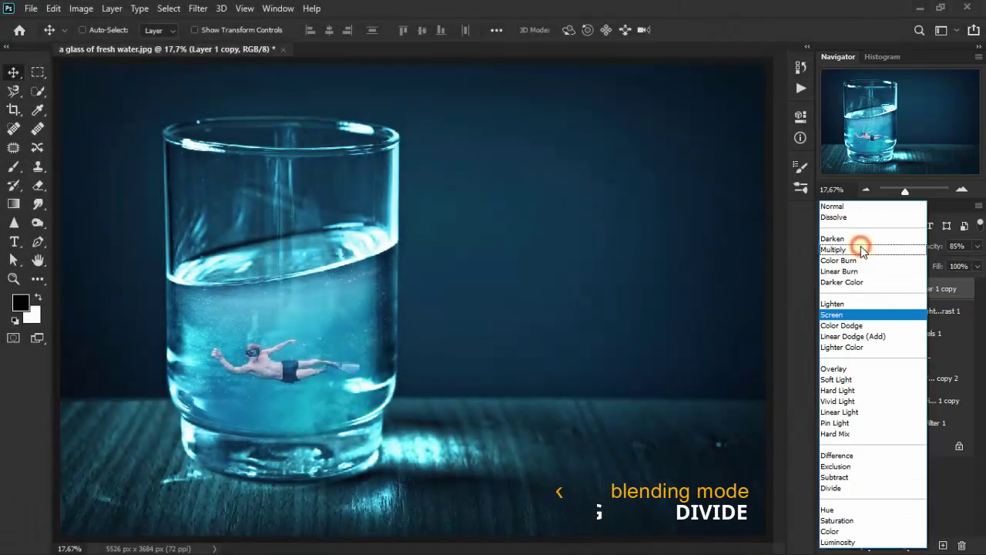
click(859, 488)
click(977, 246)
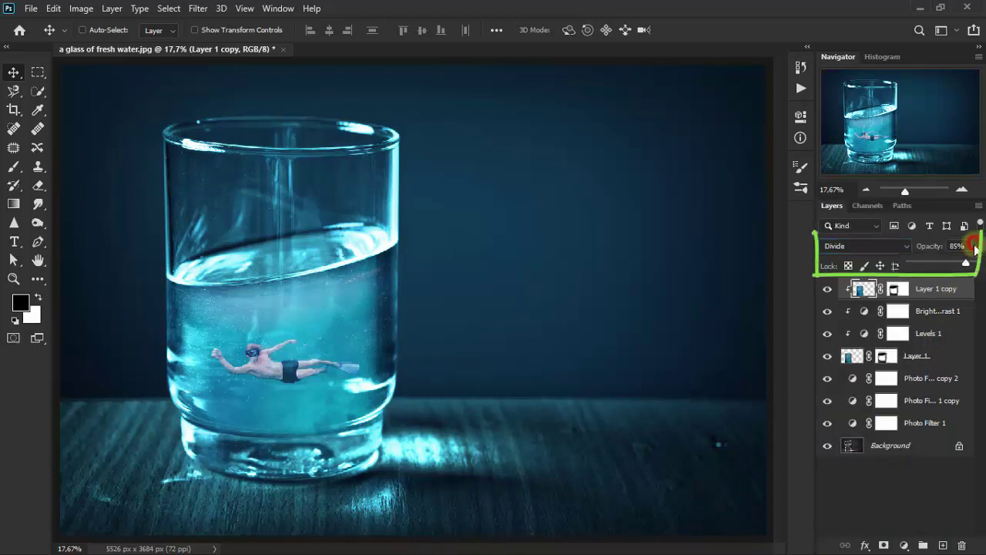
drag(965, 265, 931, 266)
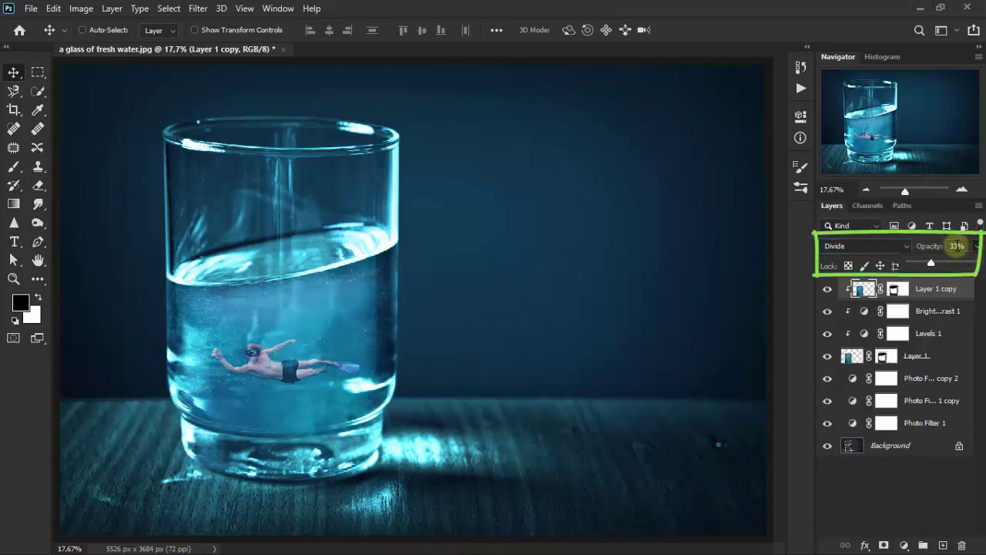
click(950, 246)
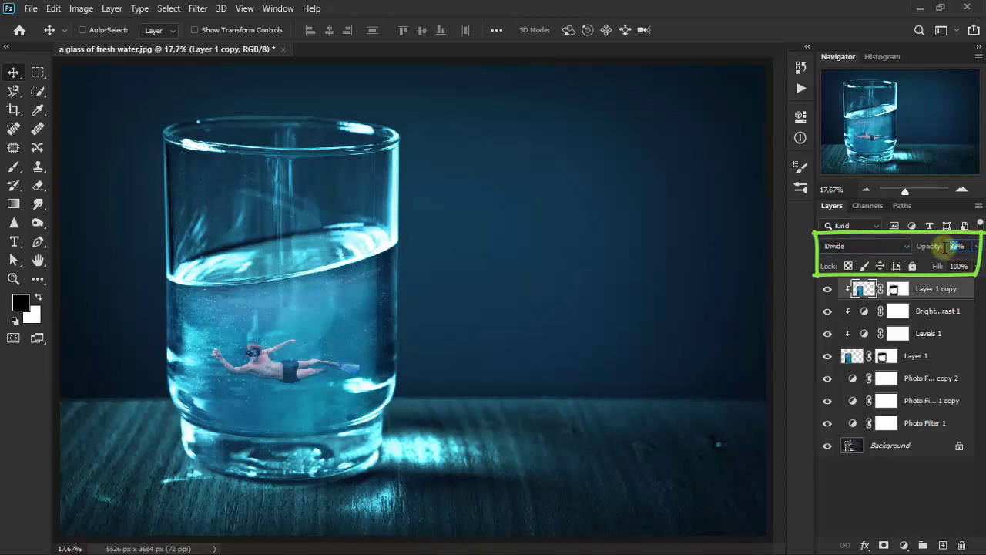
text(12)
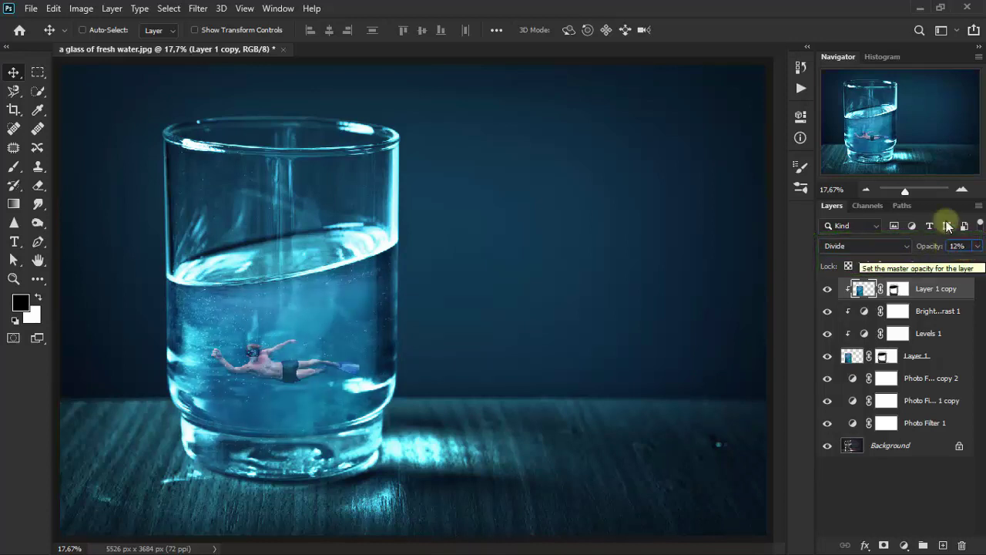
key(Return)
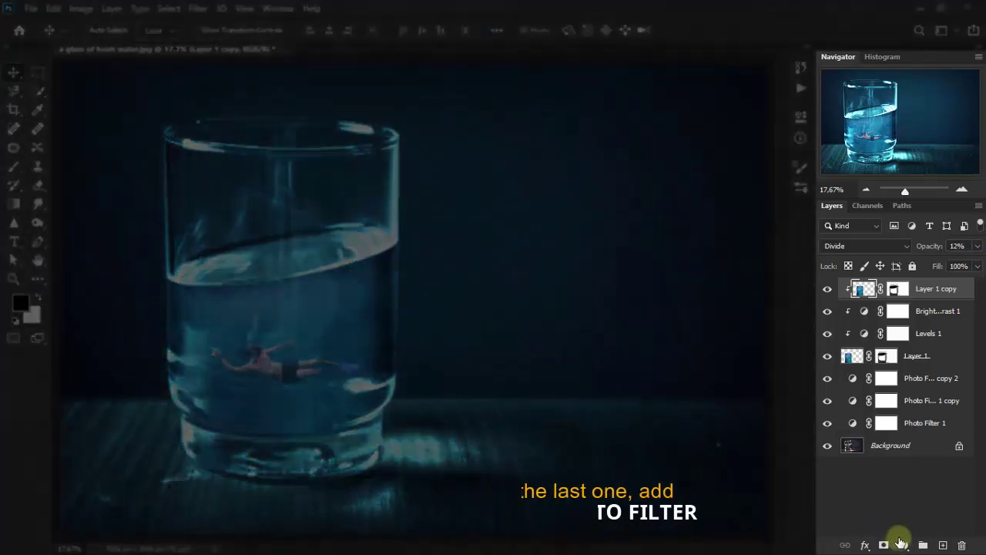
- Add a clipped Photo Filter layer using the Underwater preset at 73% density
click(904, 544)
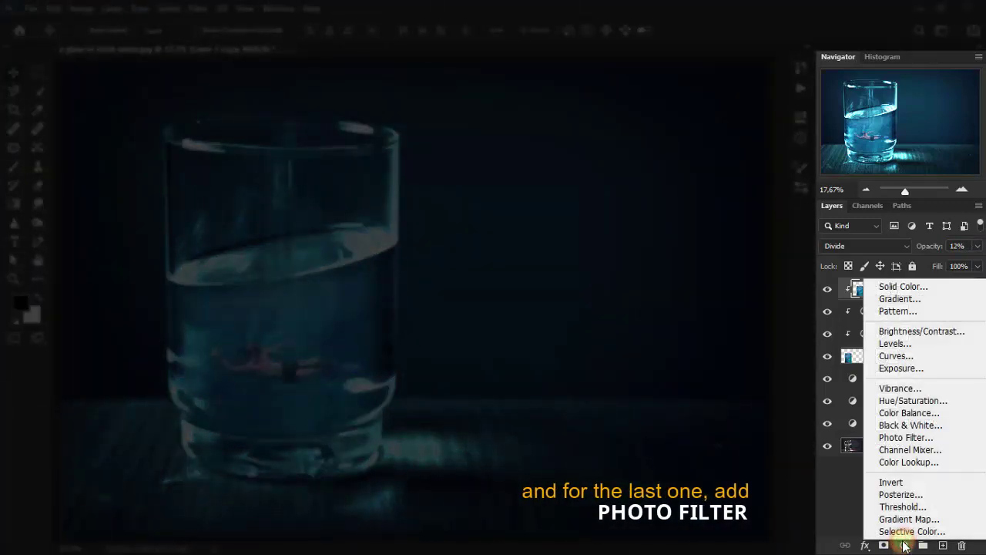
click(905, 437)
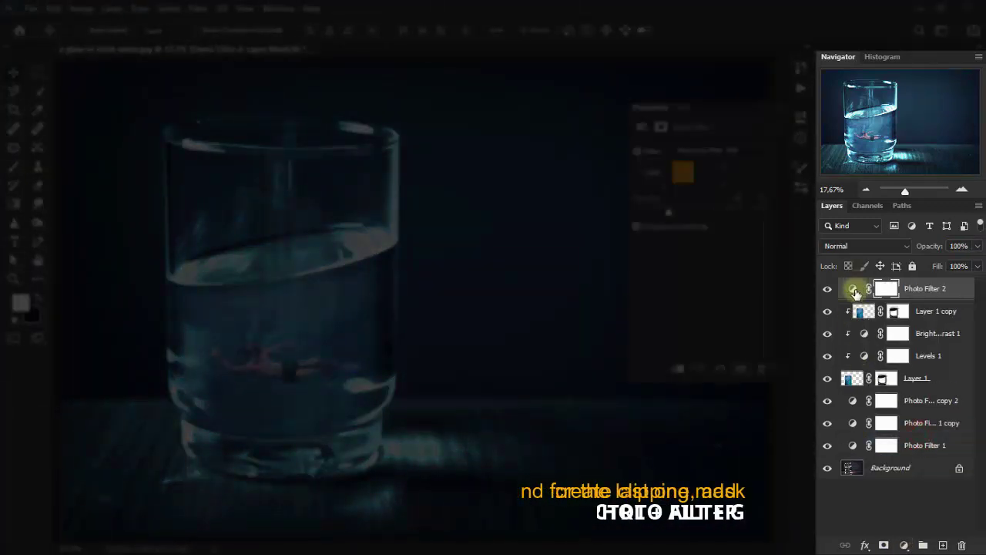
key(ctrl+alt+g)
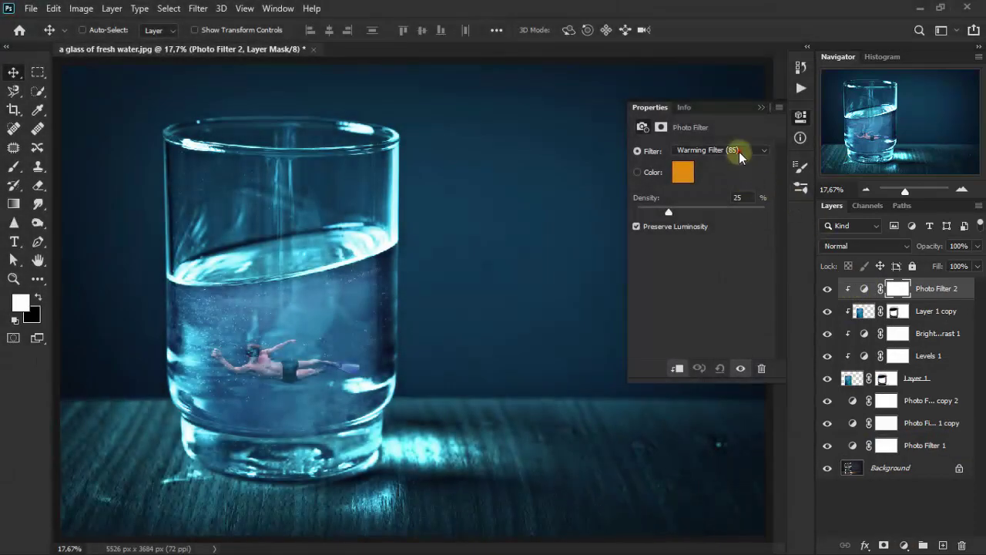
click(738, 151)
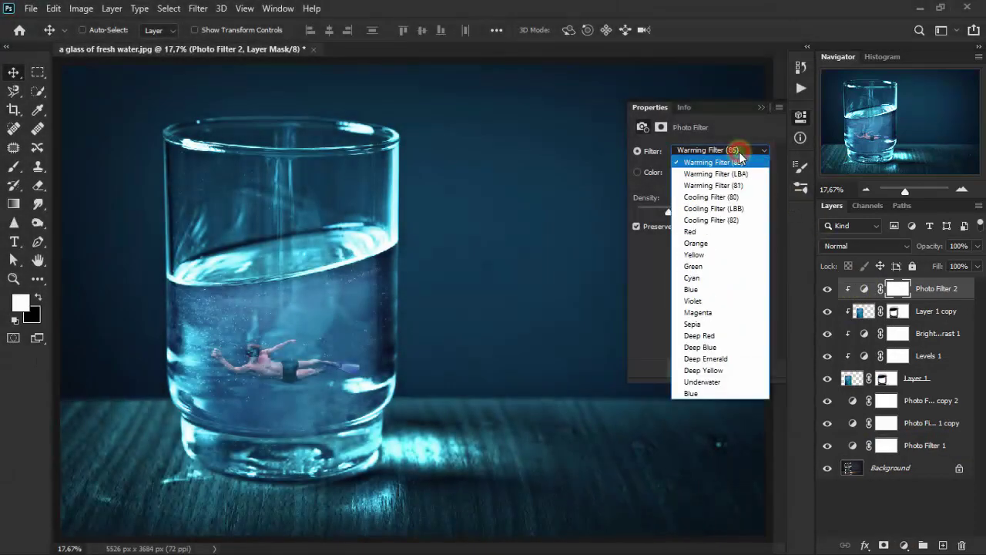
click(738, 382)
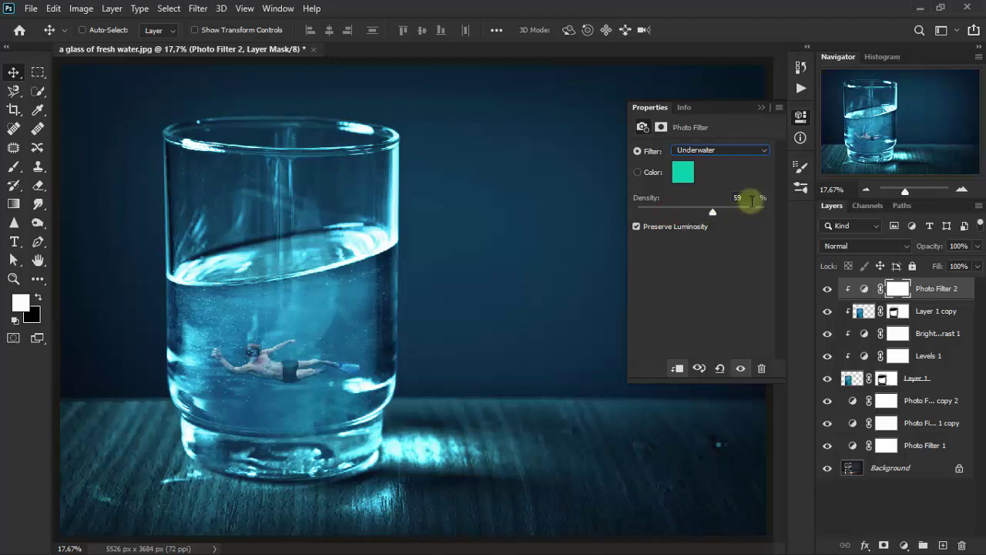
drag(751, 198, 724, 197)
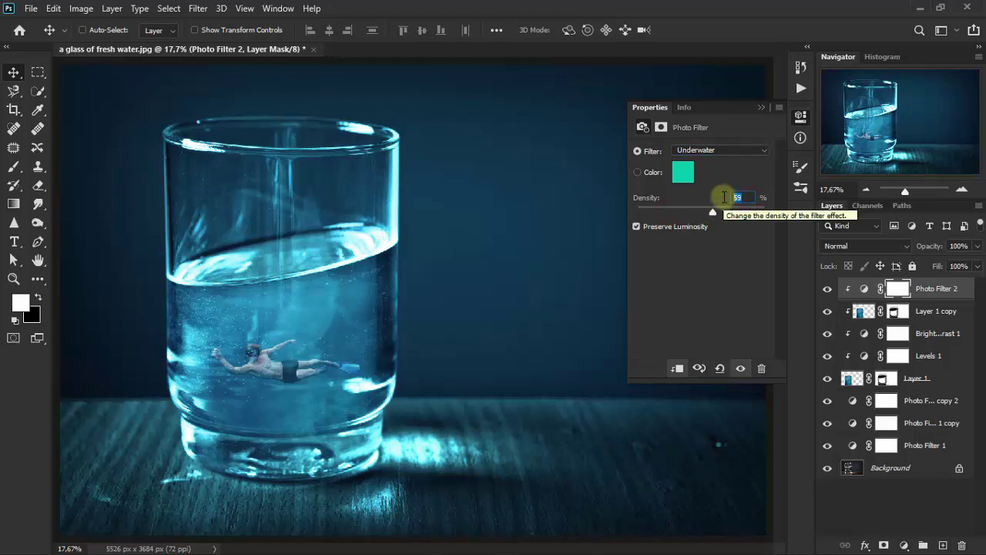
text(73)
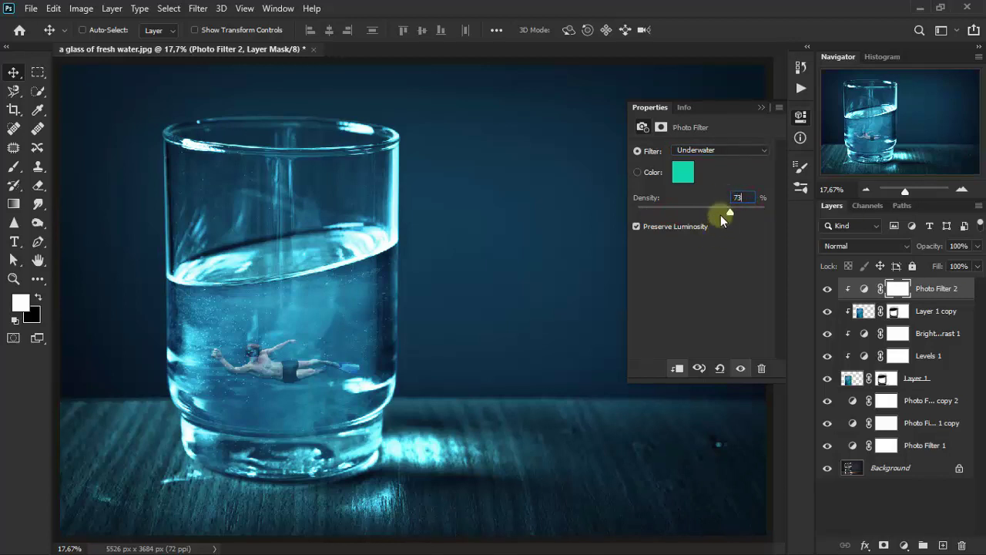
click(746, 199)
- Switch Photo Filter 2 to Color blend mode and toggle its visibility to compare
click(761, 109)
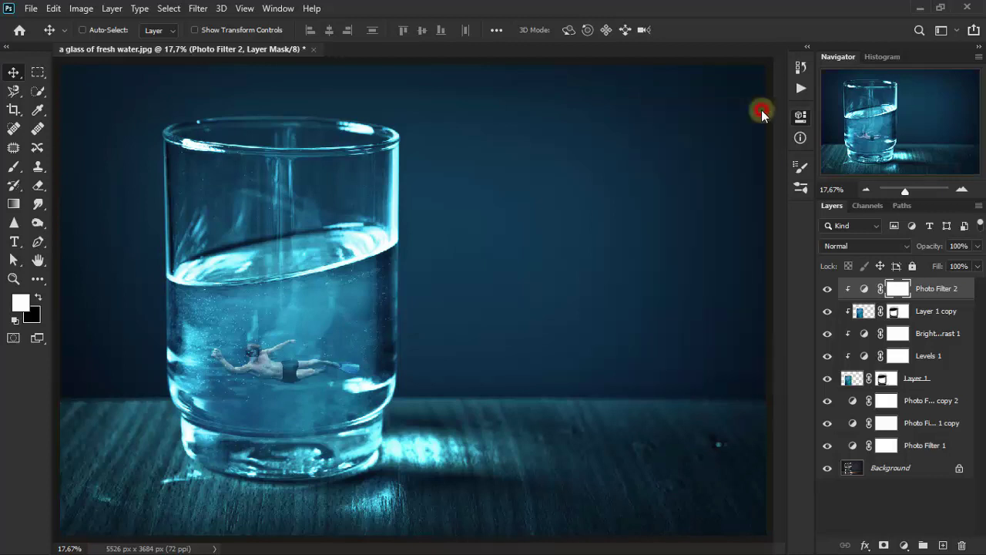
click(859, 248)
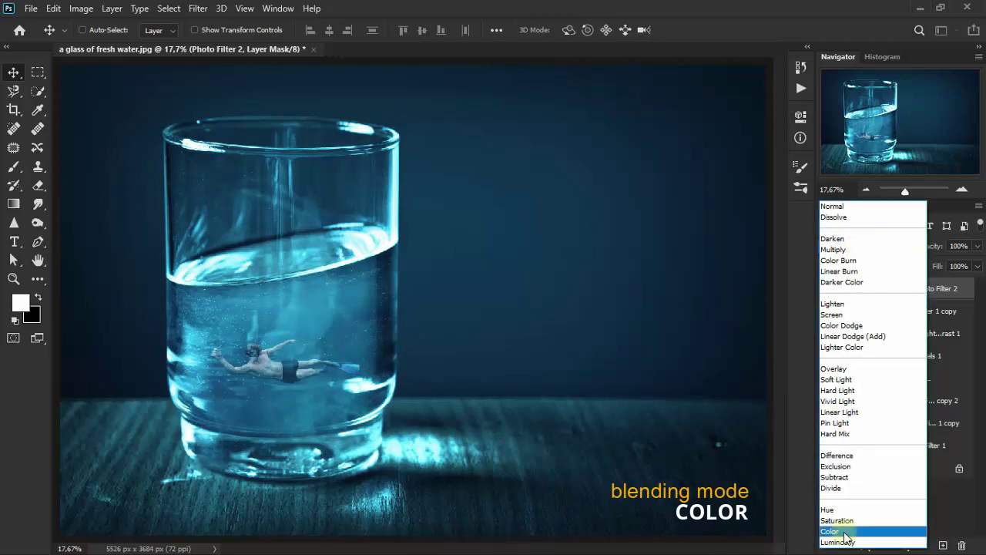
click(845, 532)
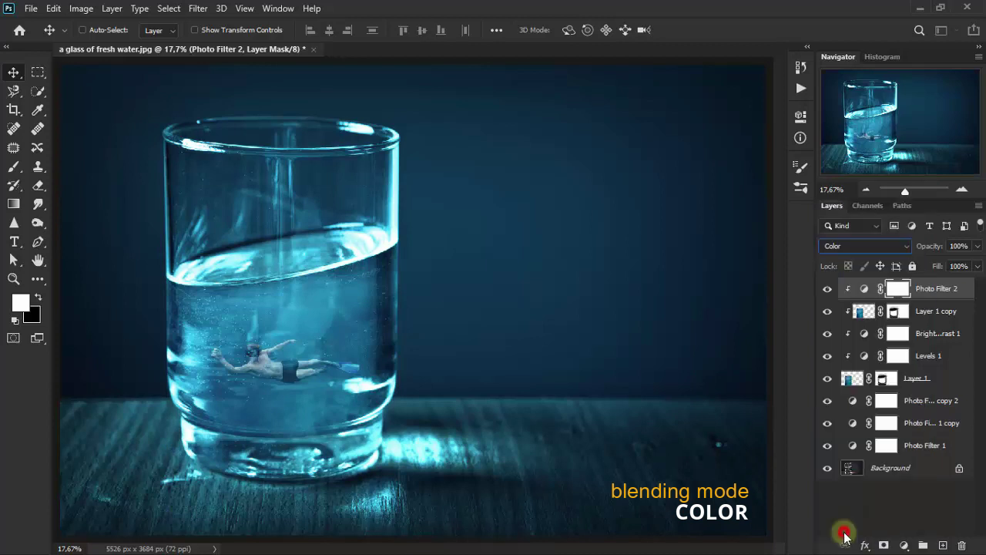
click(827, 297)
click(826, 298)
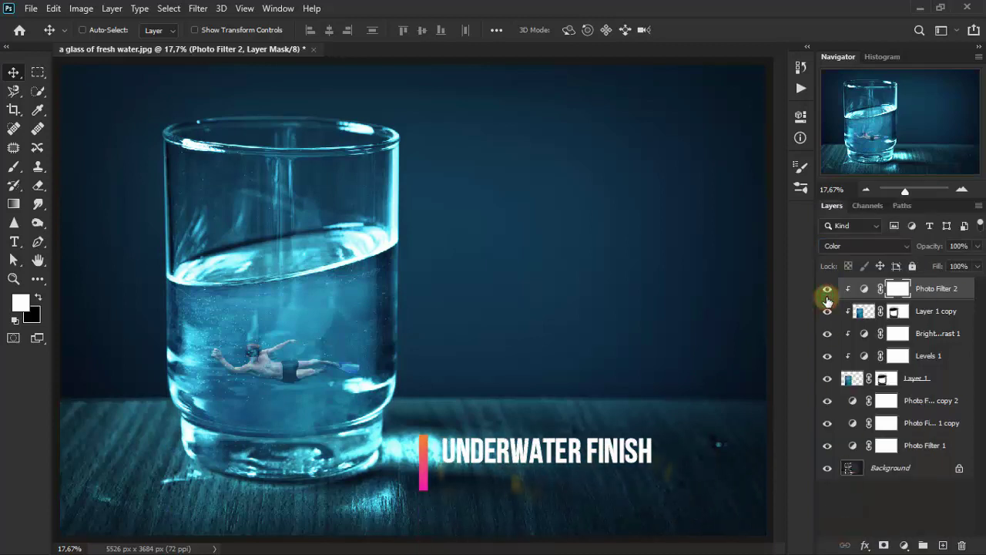